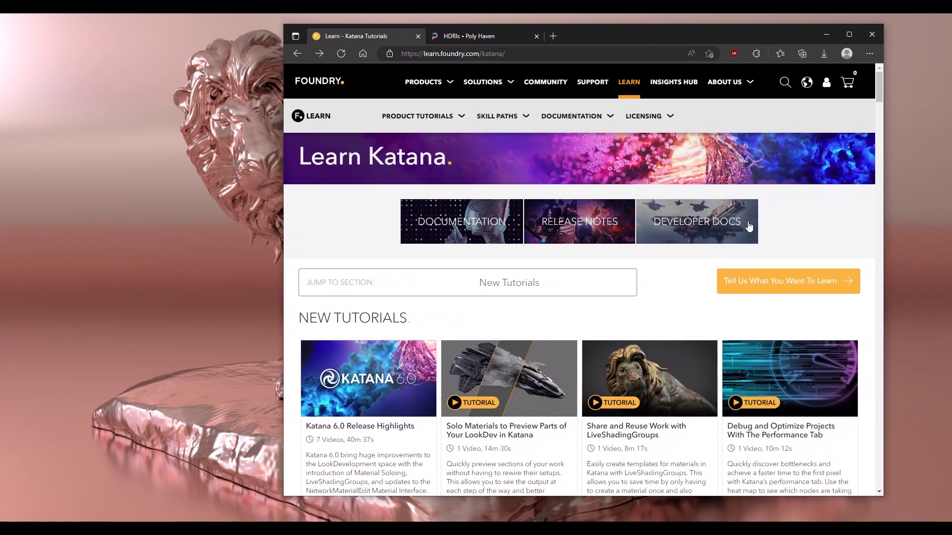
# - Open the USD Lights course from Lighting Fundamentals in a new tab and list its USDlightsAsset.zip course file
pyautogui.moveTo(878, 90); pyautogui.dragTo(880, 268)
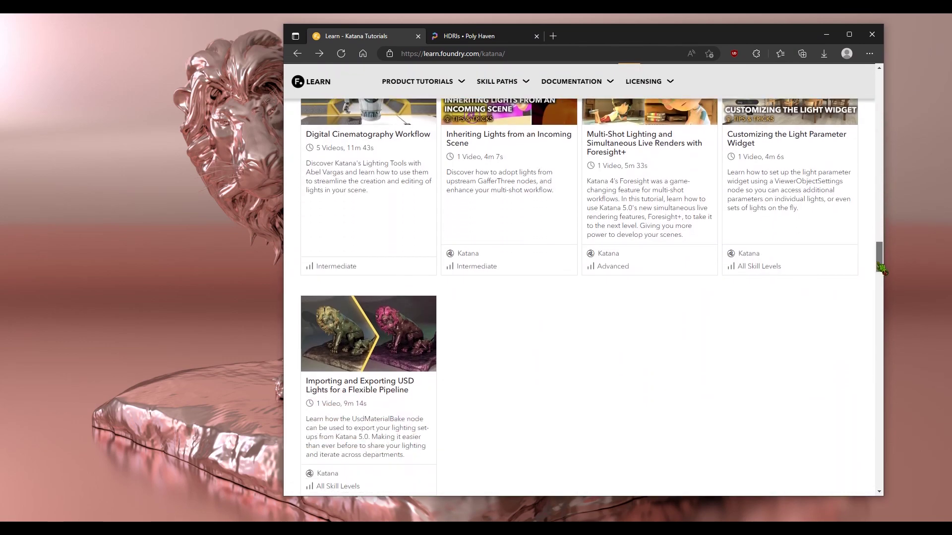
pyautogui.scroll(3, 534, 365)
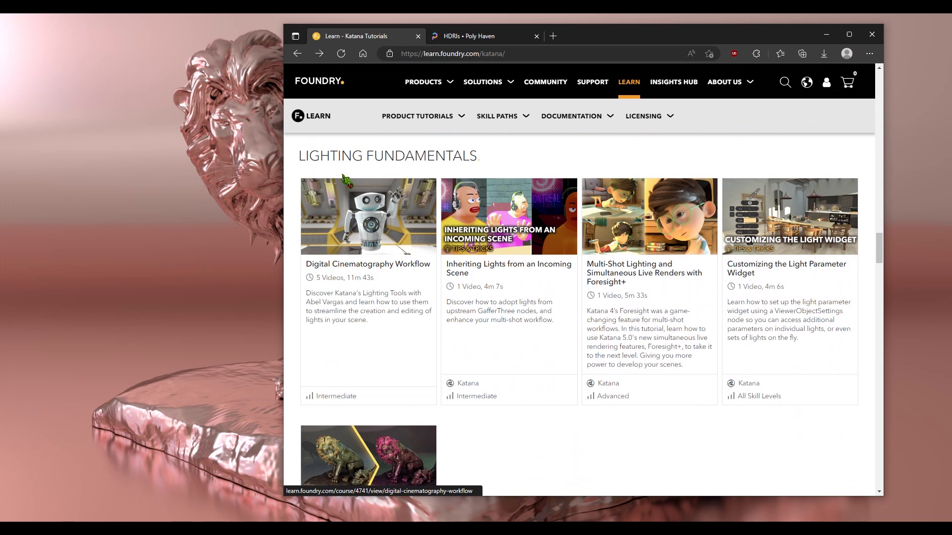
pyautogui.scroll(-3, 409, 221)
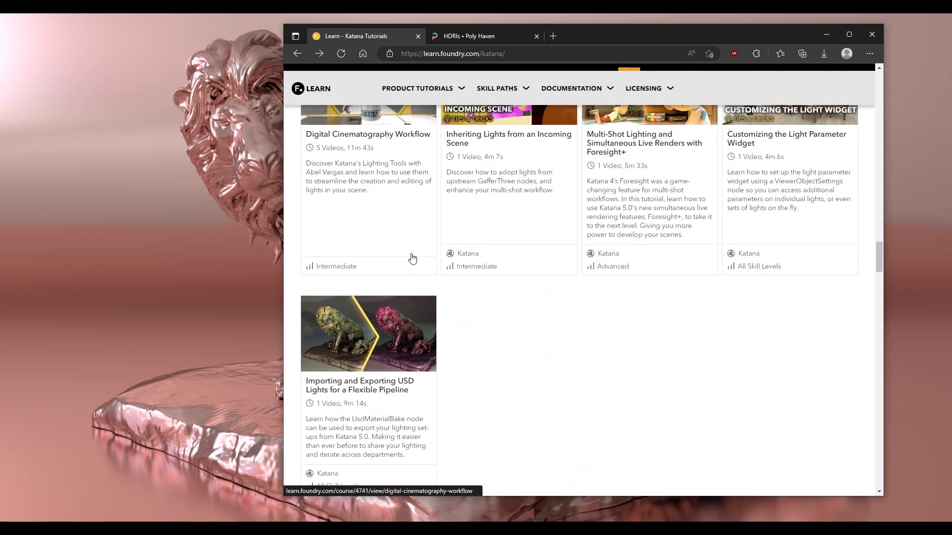
pyautogui.middleClick(365, 345)
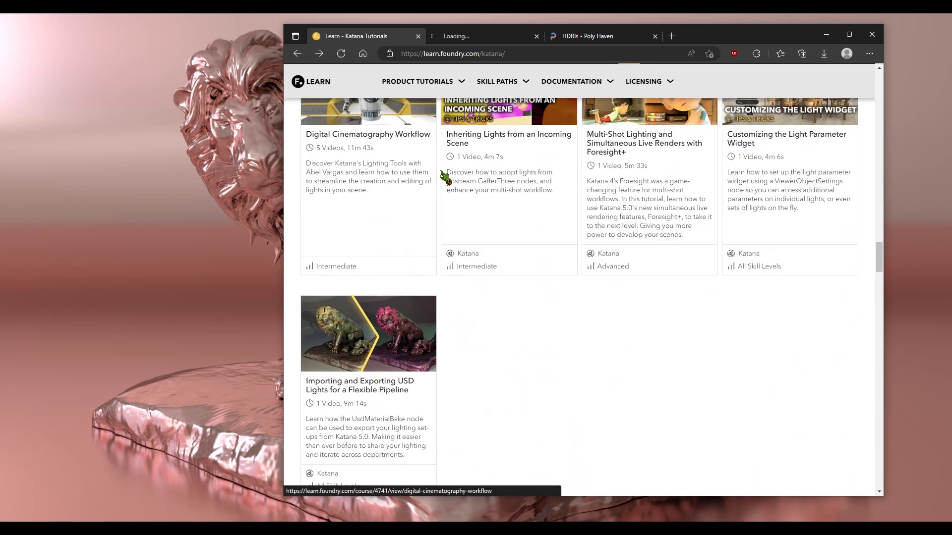
pyautogui.click(498, 40)
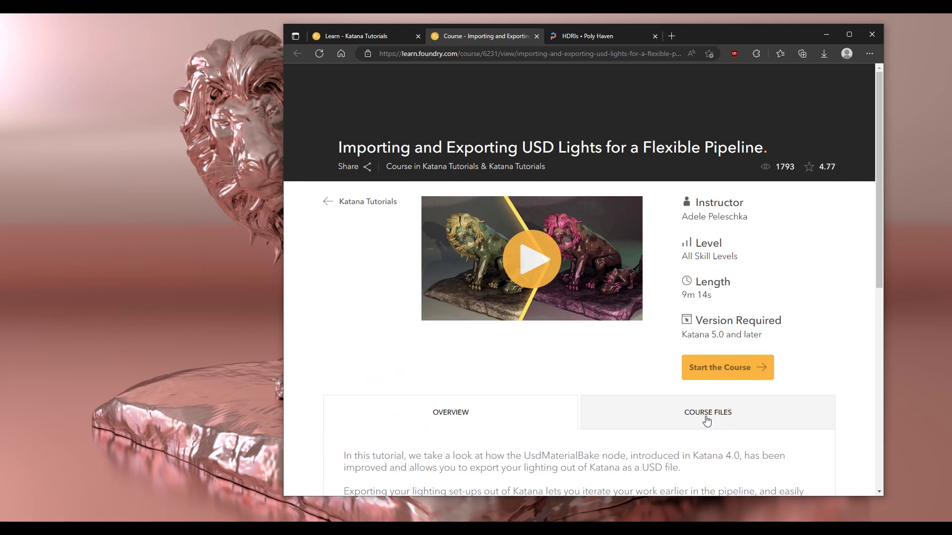
pyautogui.click(705, 418)
pyautogui.scroll(-3, 546, 400)
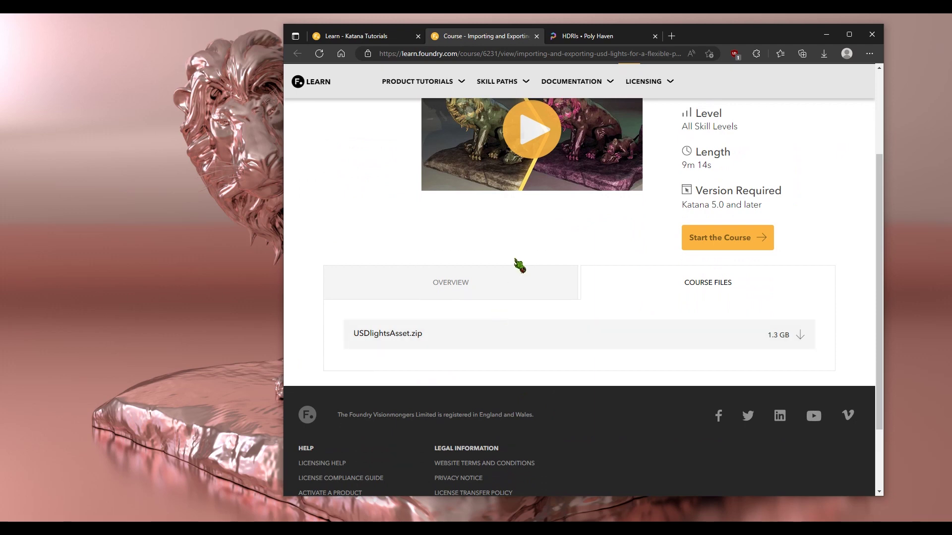
# - Switch to the Poly Haven HDRIs page to look over the HDRI library
pyautogui.click(605, 38)
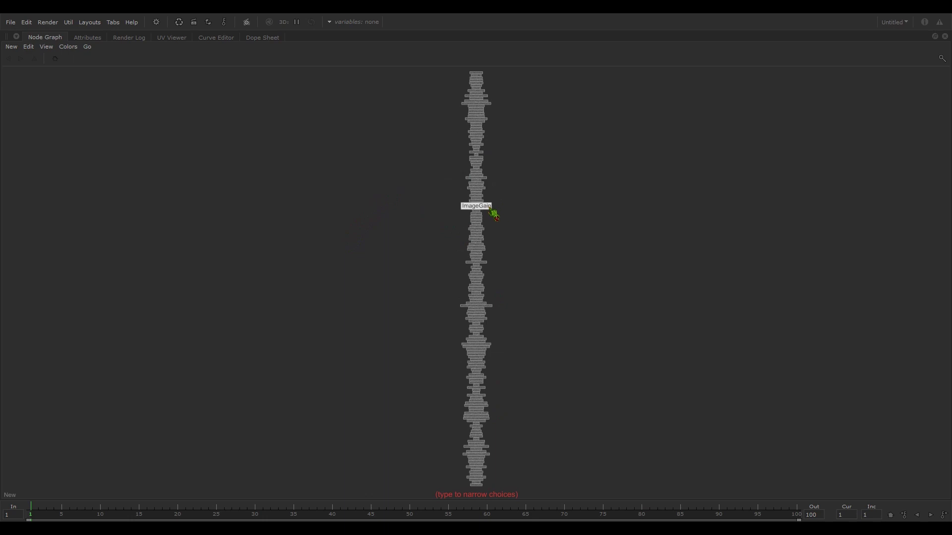
# - Create an Importomatic node and place a CameraCreate node beside it in the Node Graph
pyautogui.write('im')
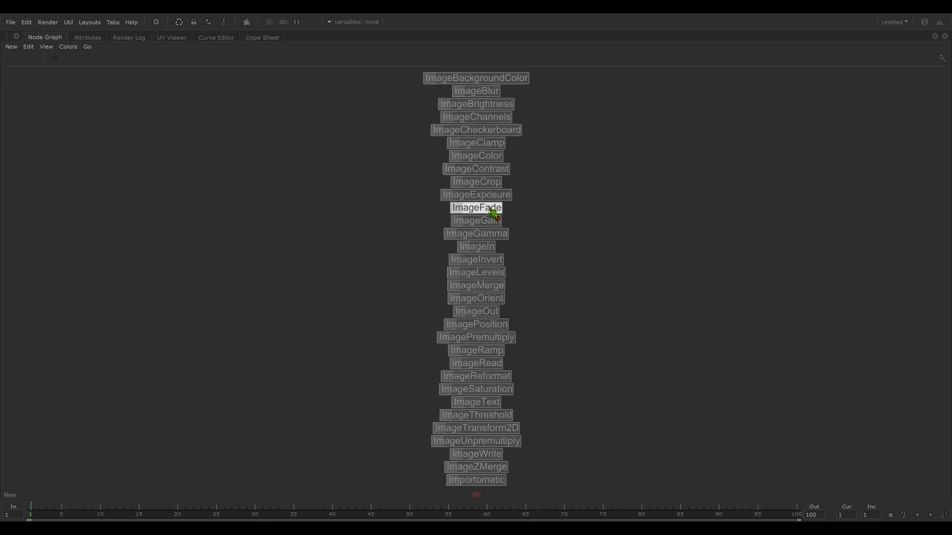
pyautogui.write('p')
pyautogui.click(486, 258)
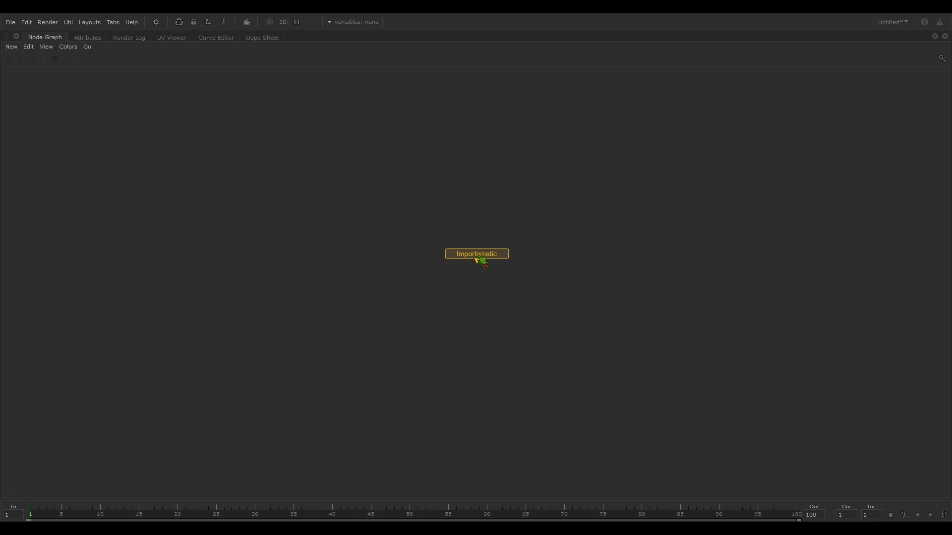
pyautogui.click(276, 178)
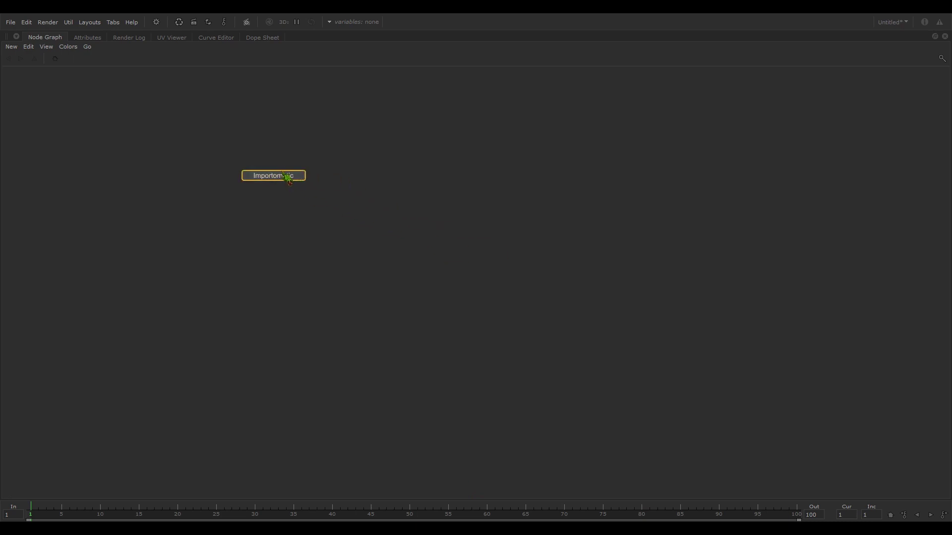
pyautogui.click(356, 186)
pyautogui.press('Tab')
pyautogui.write('ca')
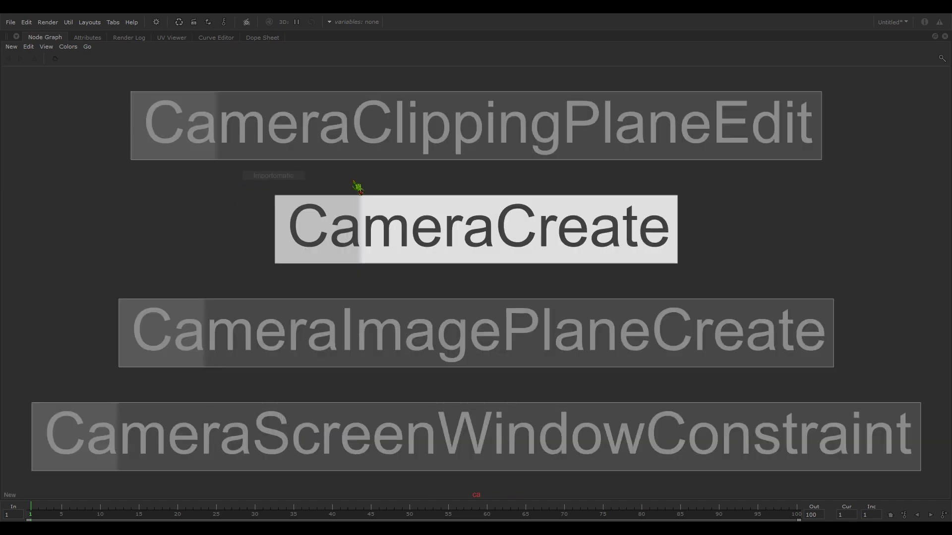
pyautogui.click(452, 228)
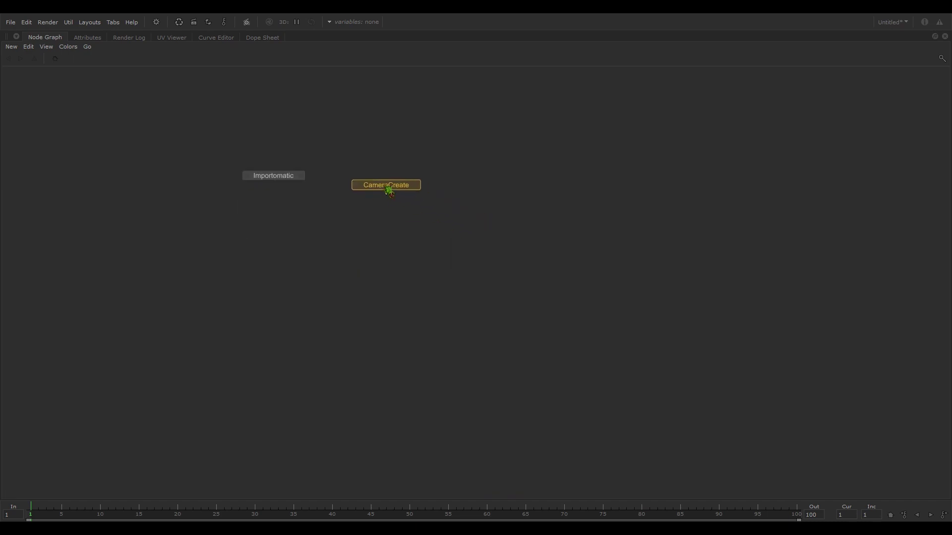
pyautogui.click(361, 183)
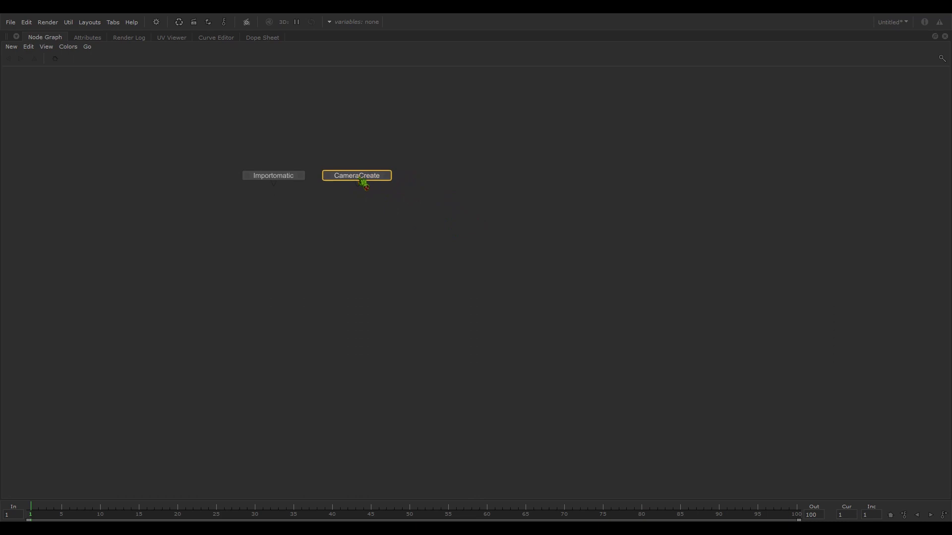
pyautogui.click(435, 203)
# - Add a GafferThree node to the right of CameraCreate and select it
pyautogui.press('Tab')
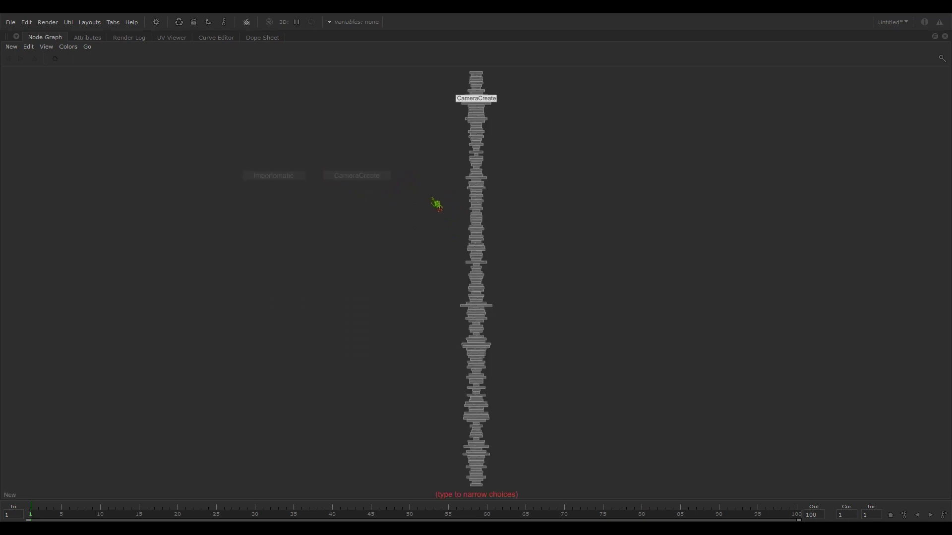
pyautogui.write('ga')
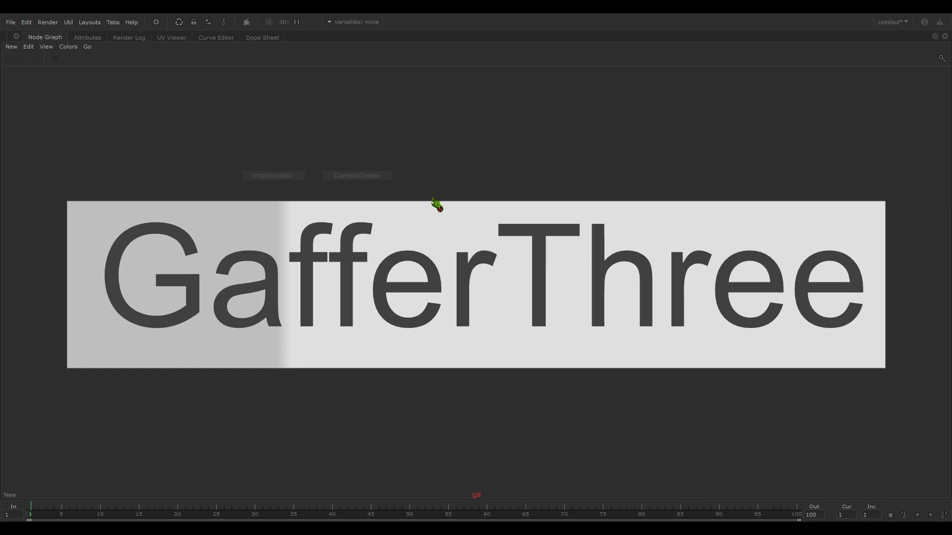
pyautogui.click(449, 248)
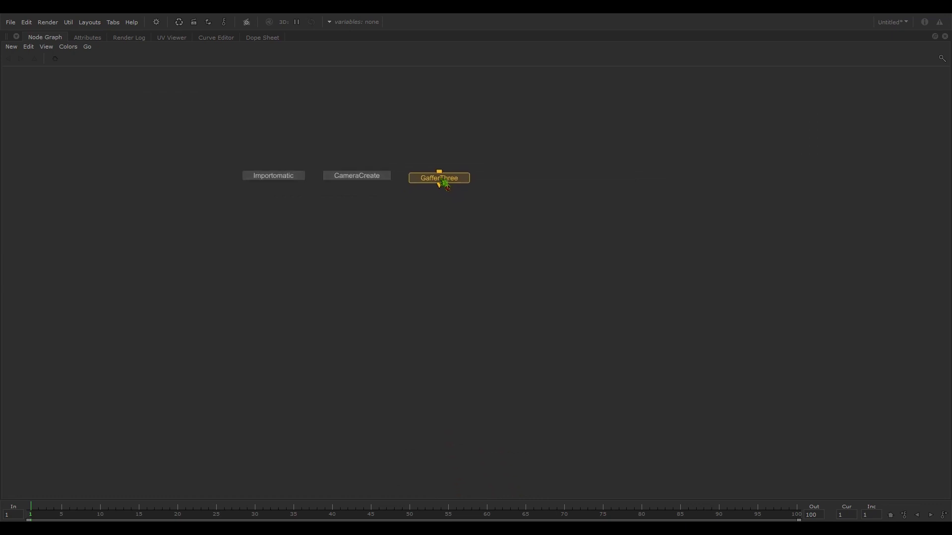
pyautogui.click(443, 181)
pyautogui.moveTo(430, 221); pyautogui.dragTo(626, 221, button='middle')
pyautogui.scroll(3, 496, 203)
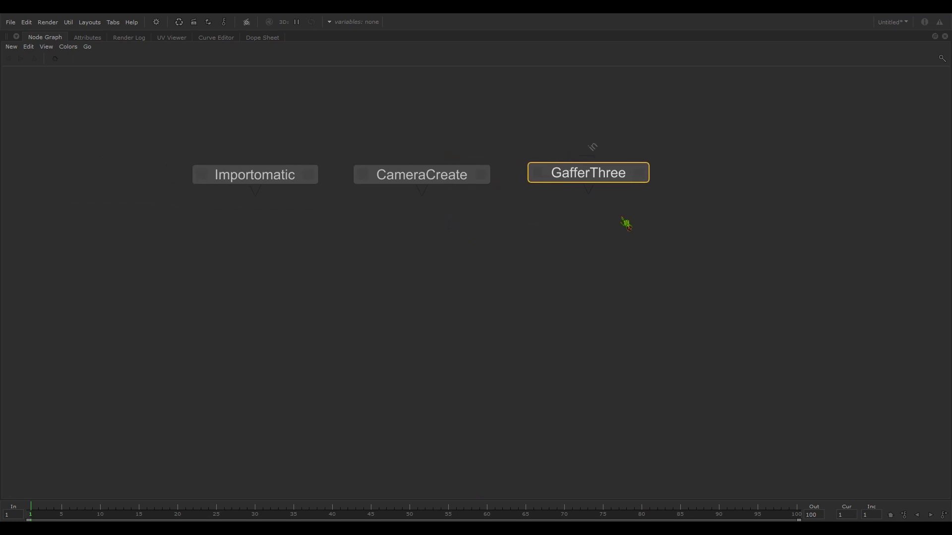
pyautogui.click(612, 182)
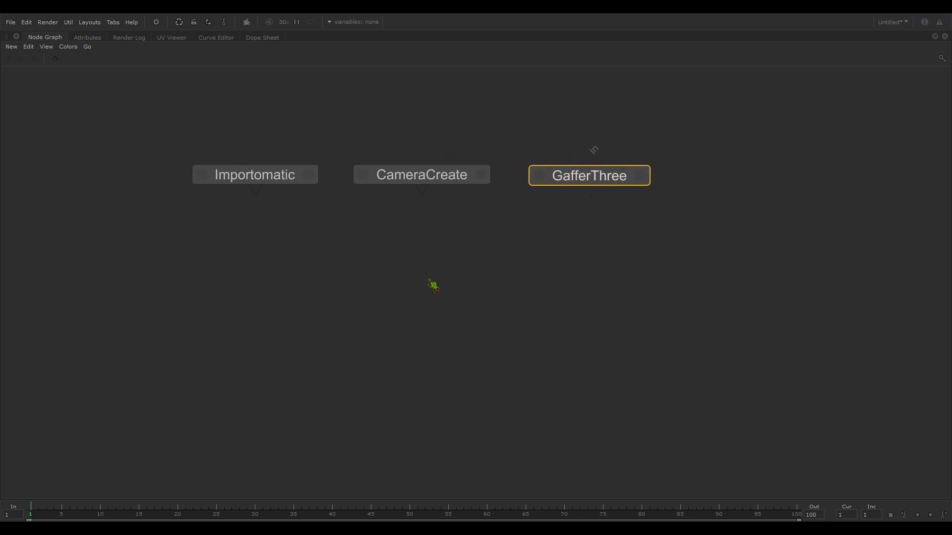
# - Merge Importomatic, CameraCreate and GafferThree into a Merge3 node placed below them
pyautogui.moveTo(166, 107); pyautogui.dragTo(656, 190)
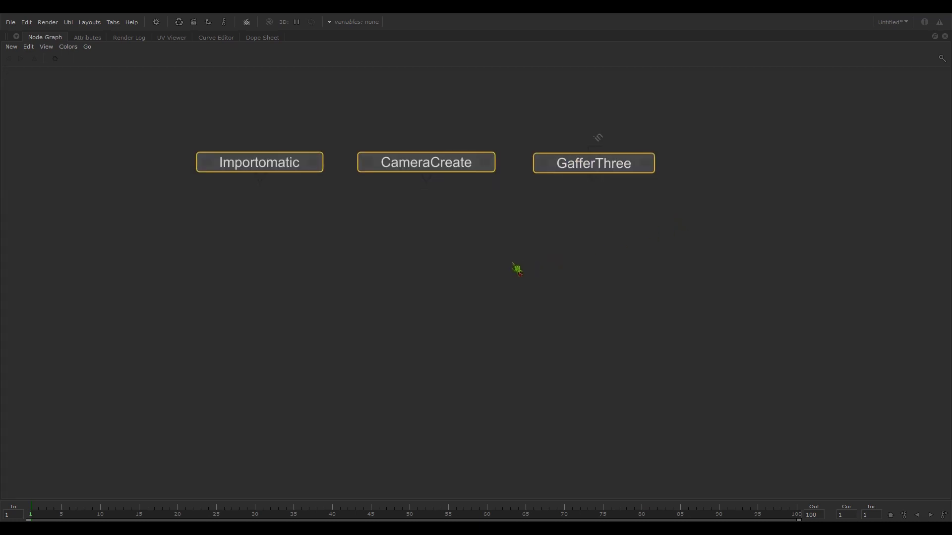
pyautogui.press('m')
pyautogui.click(472, 273)
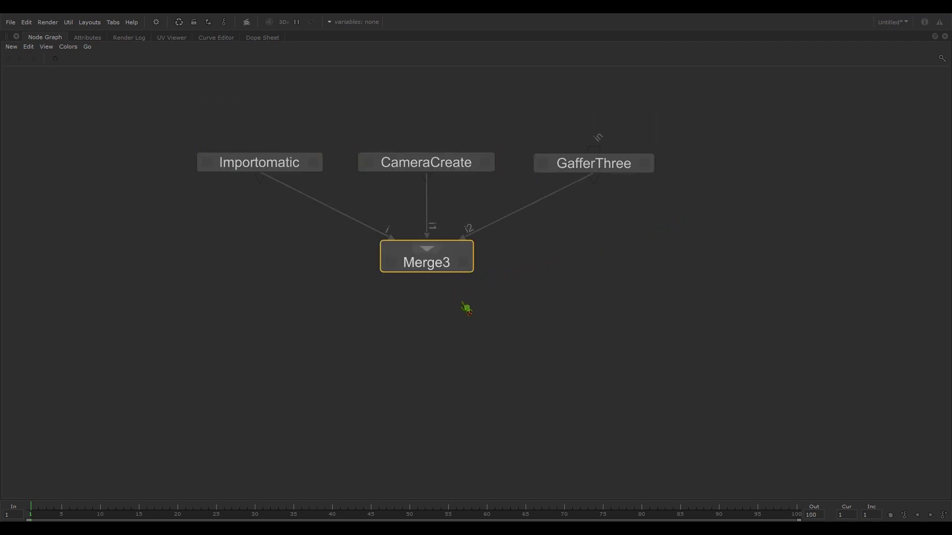
pyautogui.moveTo(480, 313); pyautogui.dragTo(494, 292, button='middle')
pyautogui.moveTo(480, 343); pyautogui.dragTo(488, 306, button='middle')
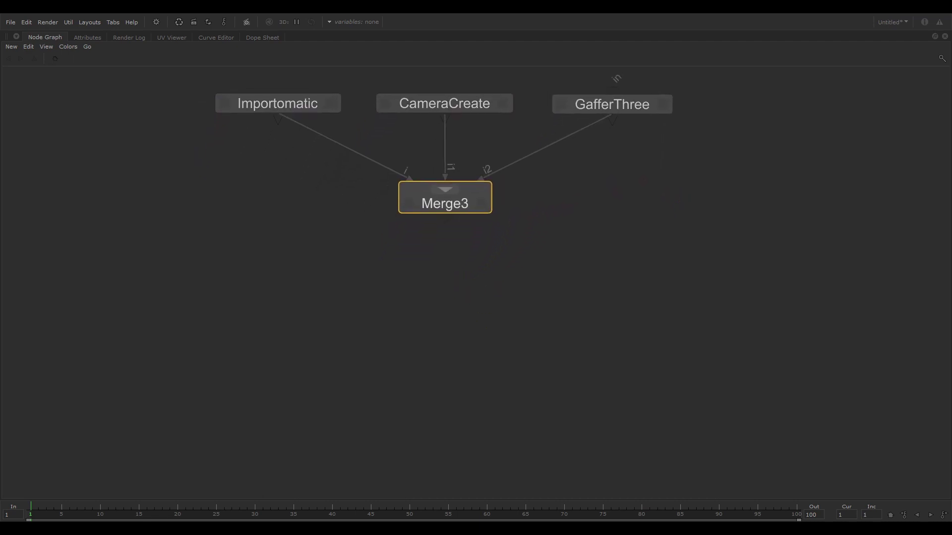
pyautogui.click(458, 295)
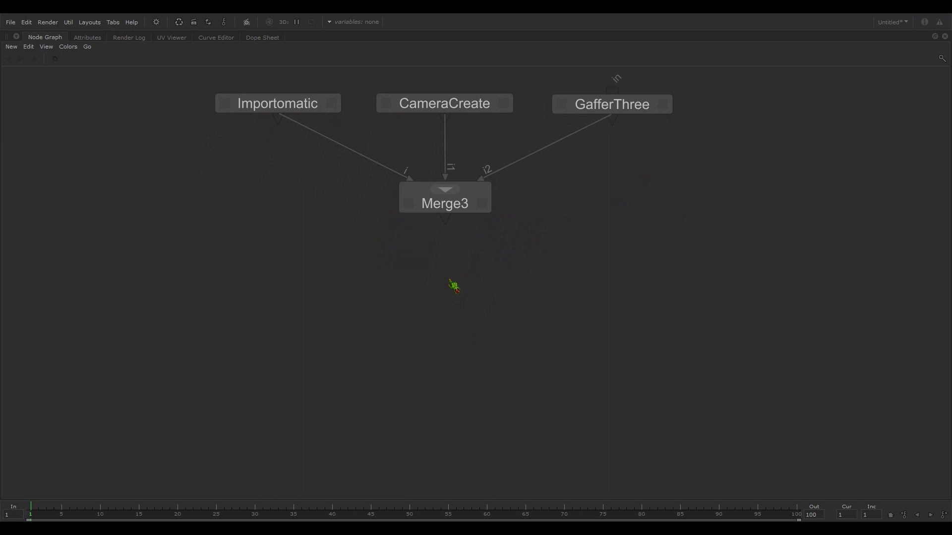
# - Create a Material node below Merge3
pyautogui.press('Tab')
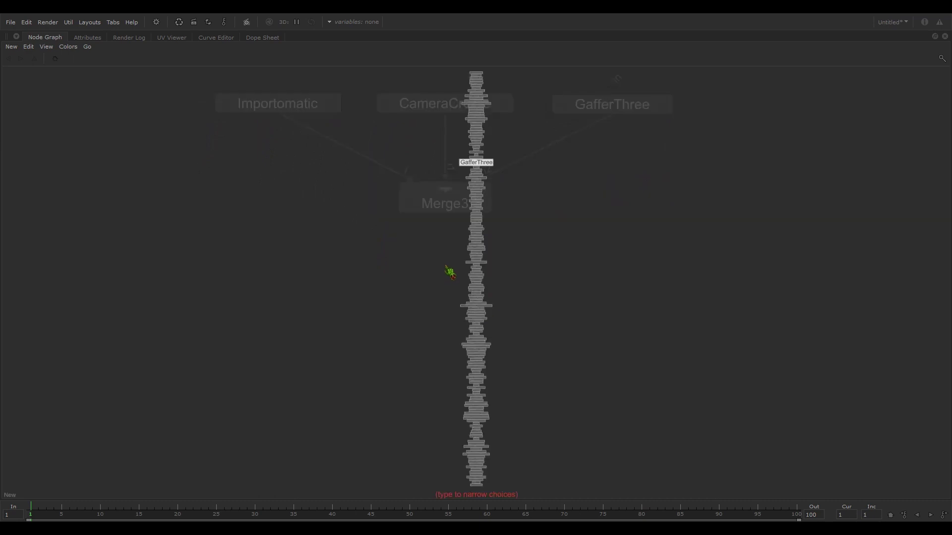
pyautogui.write('mat')
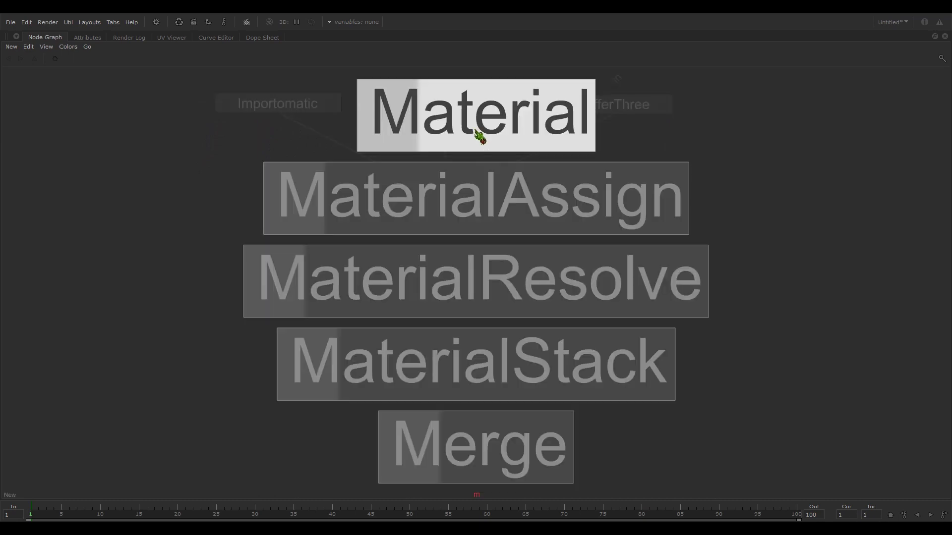
pyautogui.click(477, 132)
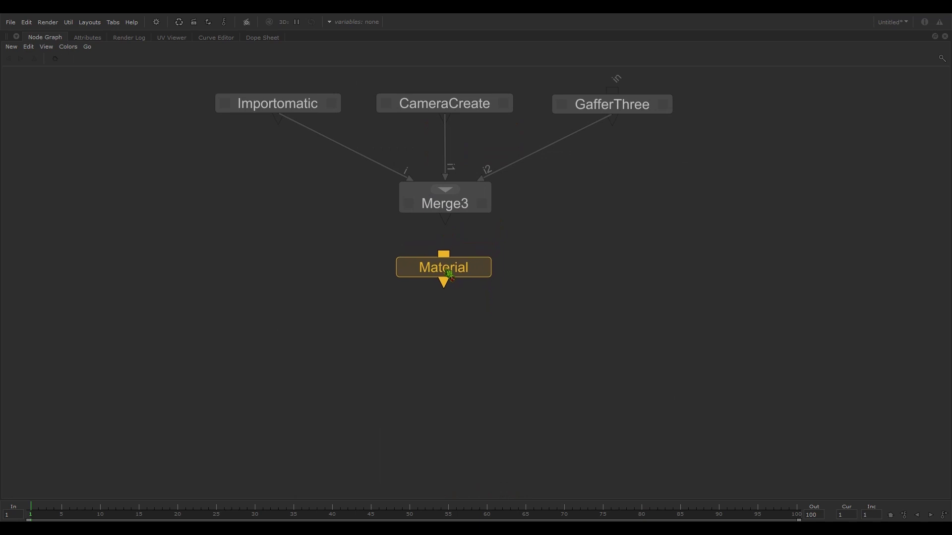
pyautogui.click(444, 281)
pyautogui.click(450, 355)
# - Create a MaterialAssign node below Material, connected to its output
pyautogui.press('Tab')
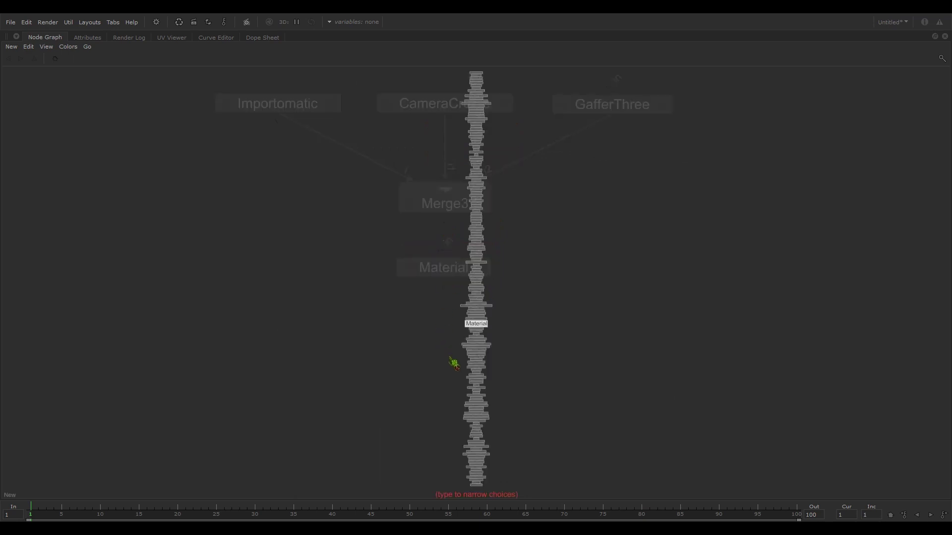
pyautogui.write('m')
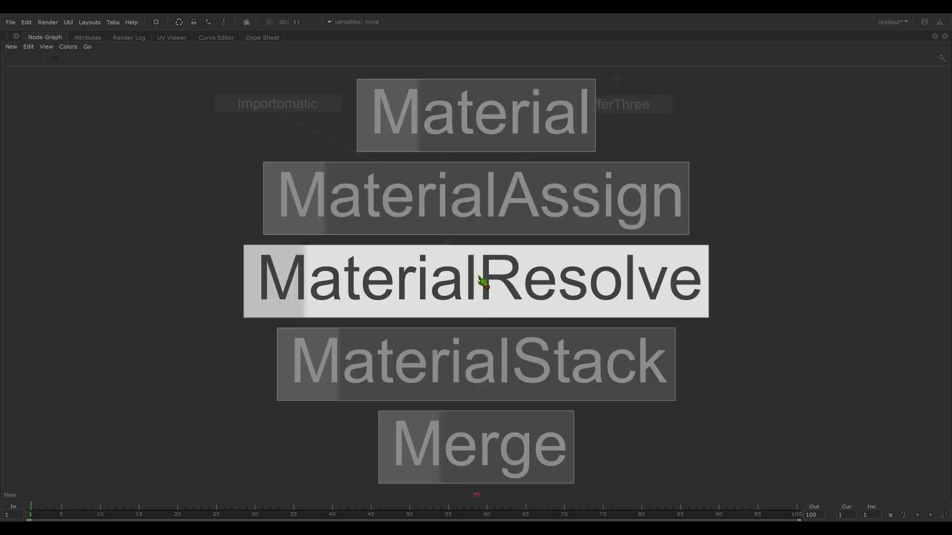
pyautogui.click(484, 212)
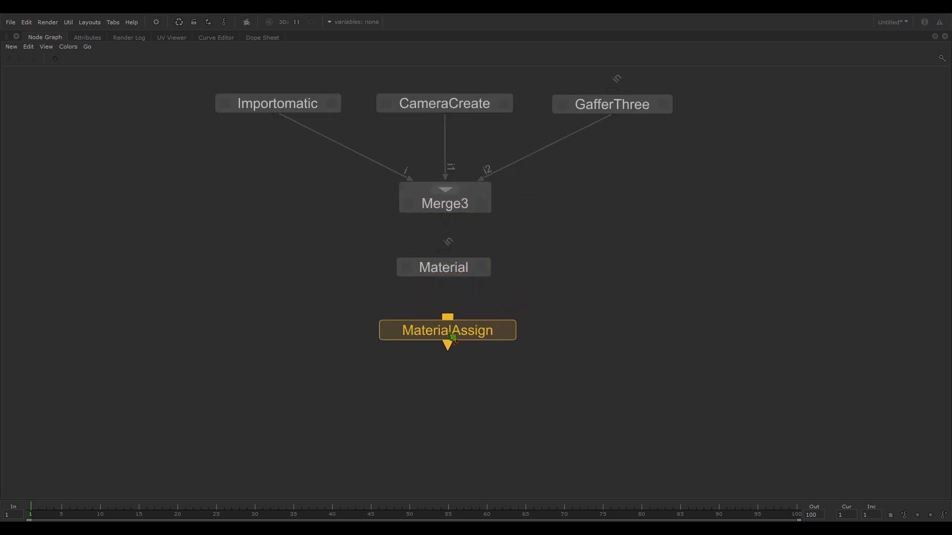
pyautogui.click(458, 337)
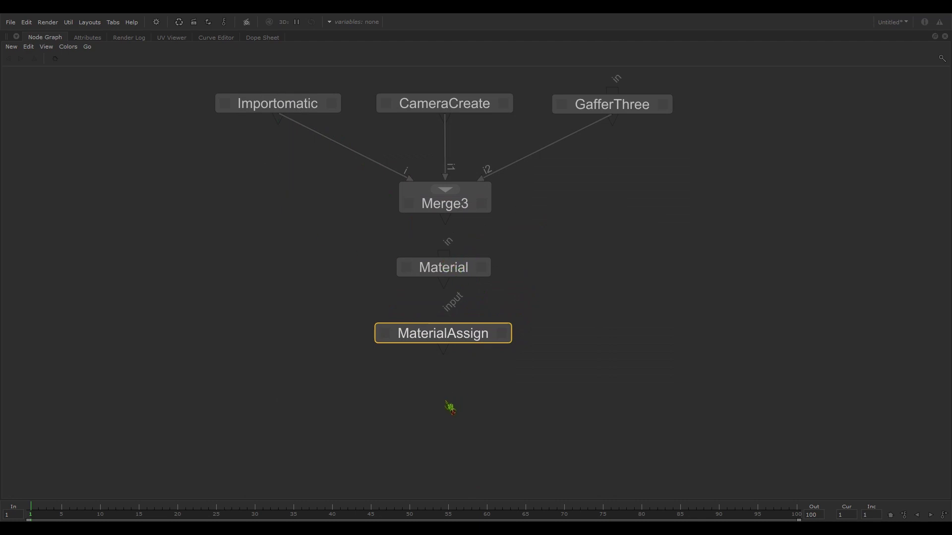
pyautogui.click(450, 406)
# - Create a RenderSettings node below MaterialAssign
pyautogui.press('Tab')
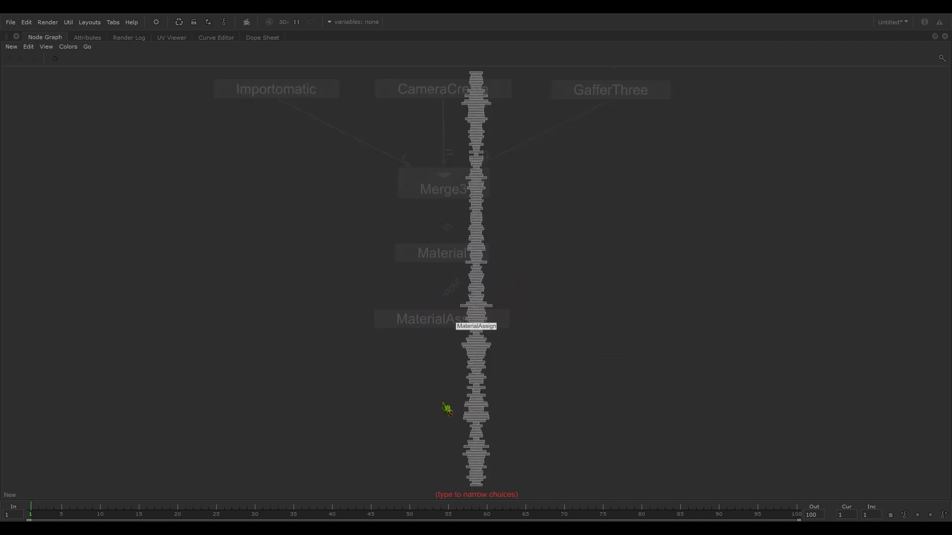
pyautogui.write('re')
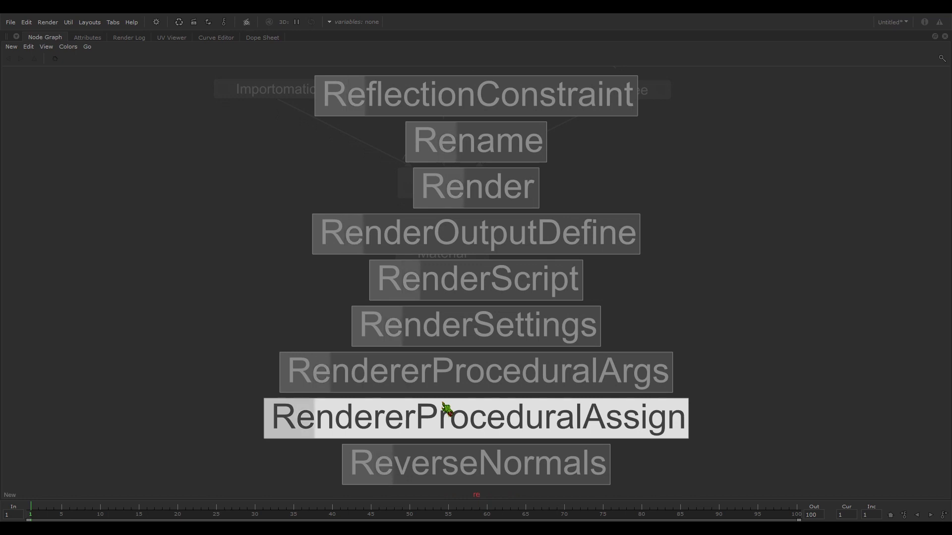
pyautogui.click(477, 325)
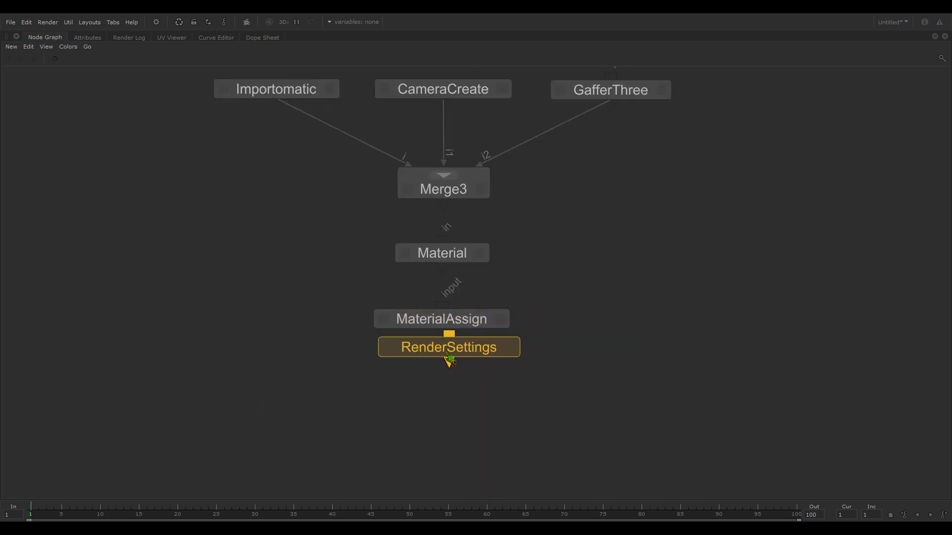
pyautogui.click(484, 422)
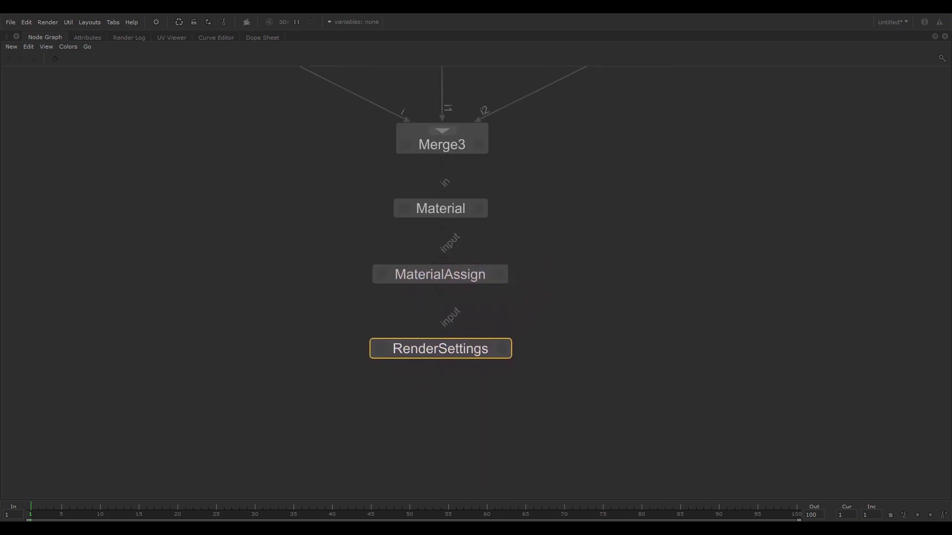
pyautogui.click(460, 420)
# - Create a DlSettings node from the dl node search
pyautogui.press('Tab')
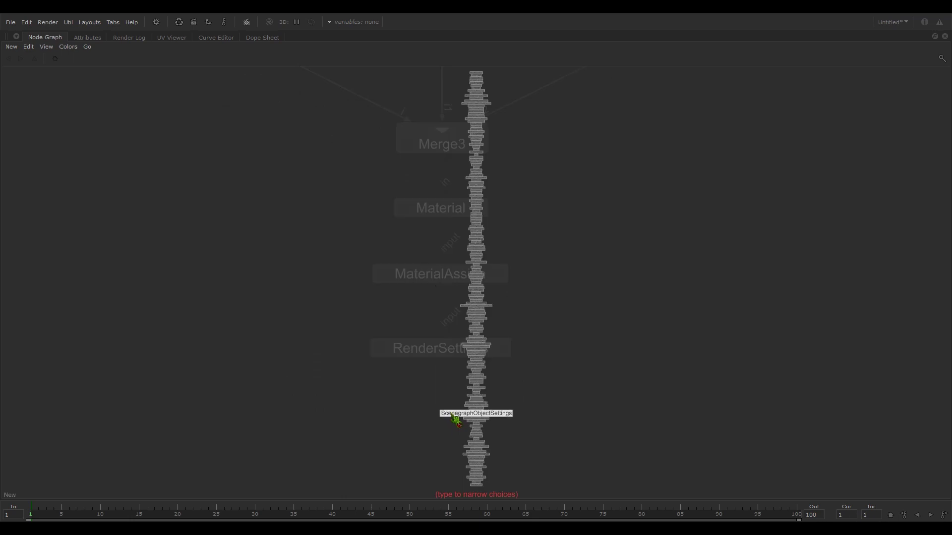
pyautogui.write('dl')
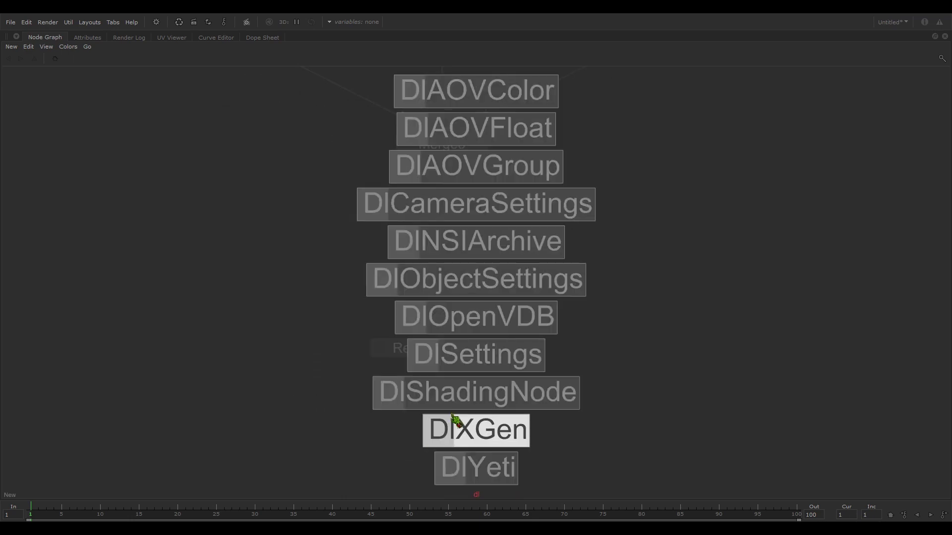
pyautogui.click(484, 365)
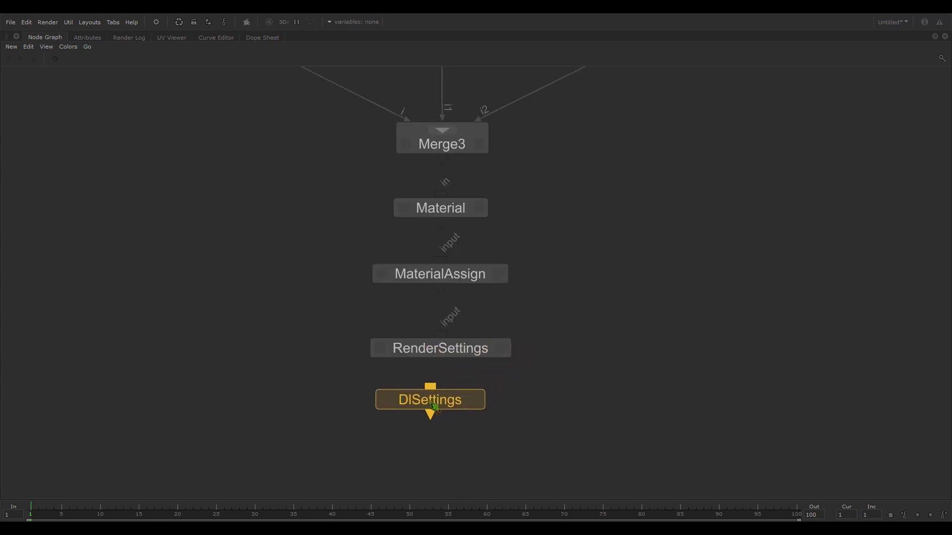
# - Place DlSettings below RenderSettings and link Merge3 to Material and MaterialAssign to RenderSettings
pyautogui.click(445, 422)
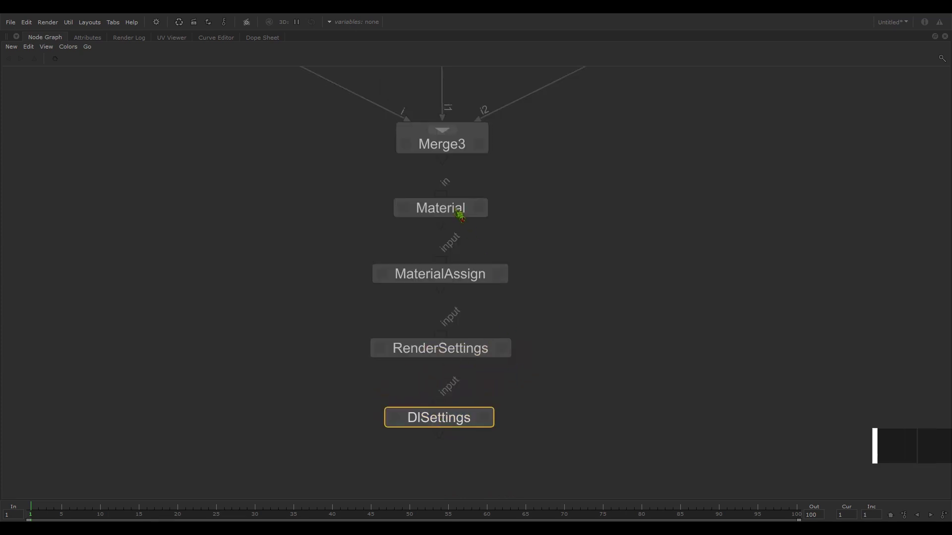
pyautogui.moveTo(448, 180); pyautogui.dragTo(441, 263)
pyautogui.moveTo(449, 296); pyautogui.dragTo(445, 345)
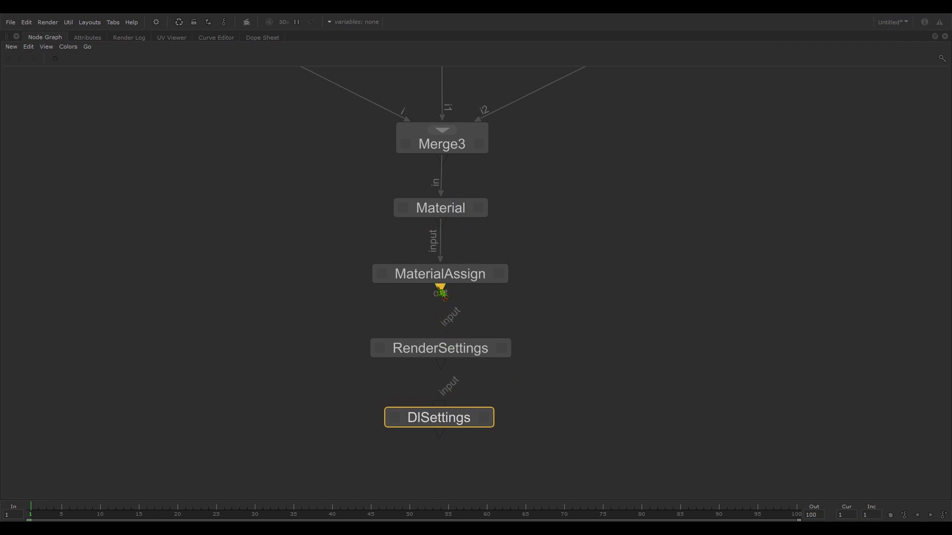
pyautogui.moveTo(440, 288); pyautogui.dragTo(446, 416)
pyautogui.scroll(-5, 570, 278)
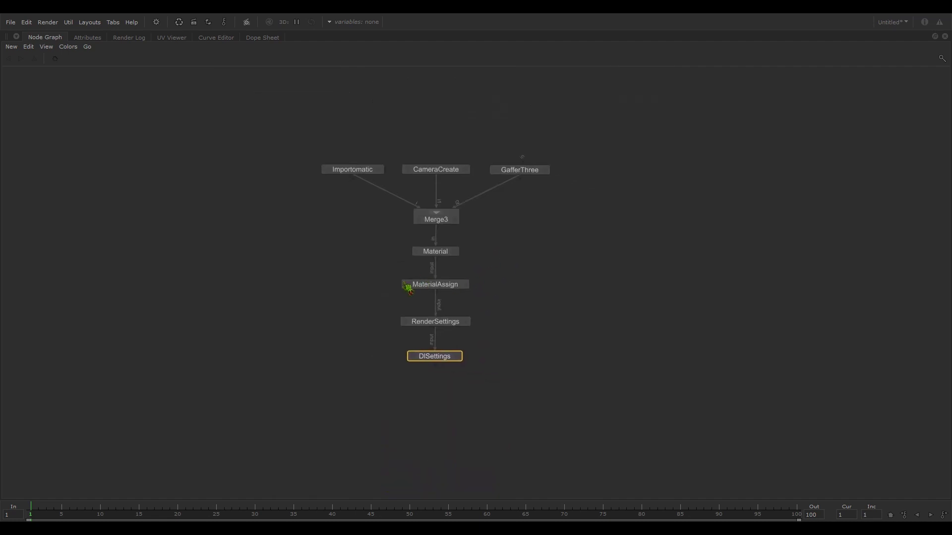
# - Restore the multi-pane layout and set Importomatic's edit and view flags
pyautogui.press('space')
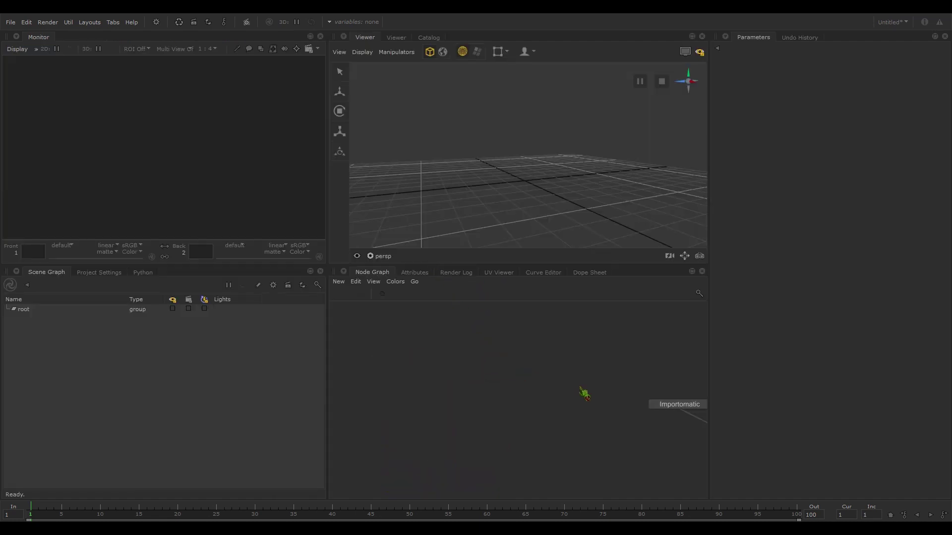
pyautogui.moveTo(644, 437); pyautogui.dragTo(606, 381, button='middle')
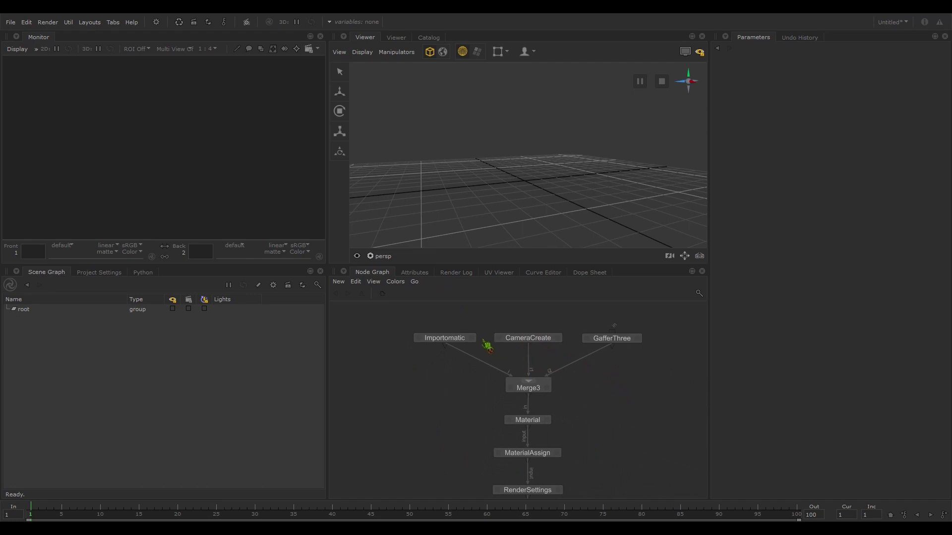
pyautogui.click(455, 343)
pyautogui.click(609, 345)
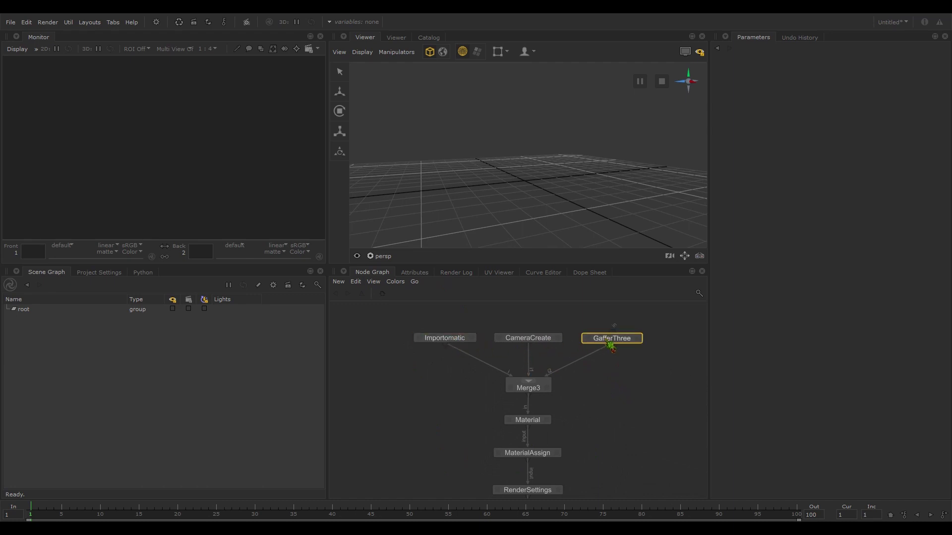
pyautogui.click(455, 343)
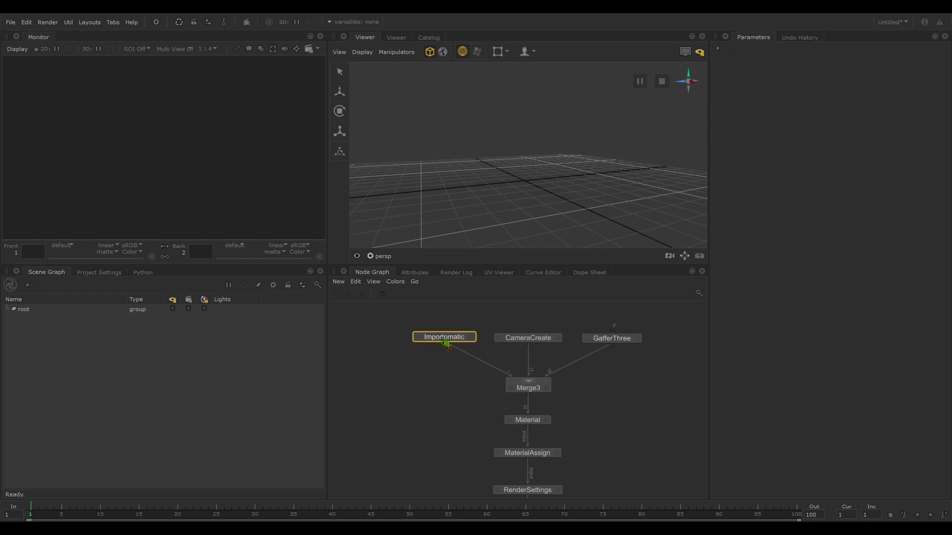
pyautogui.press('e')
pyautogui.press('v')
pyautogui.click(446, 366)
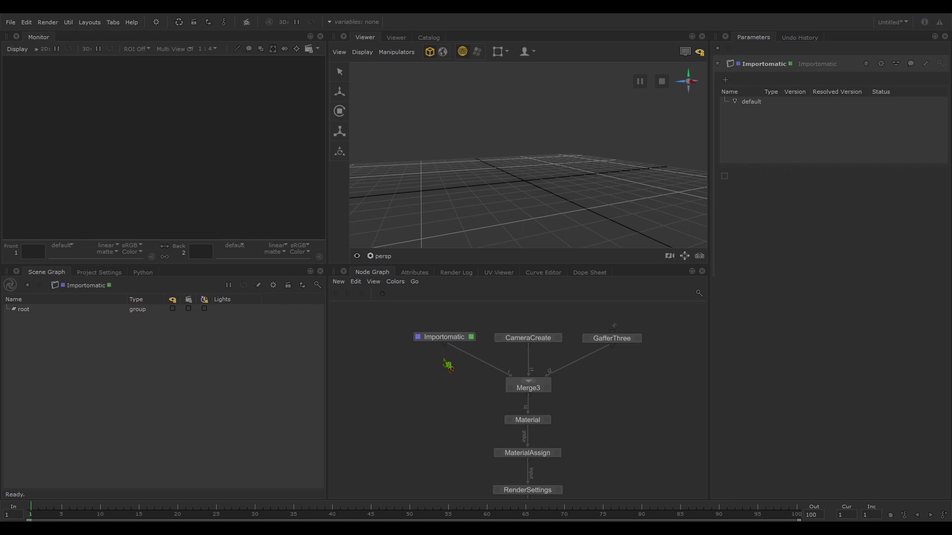
# - Review CameraCreate's fov and GafferThree's parameters, then edit Importomatic again
pyautogui.click(523, 342)
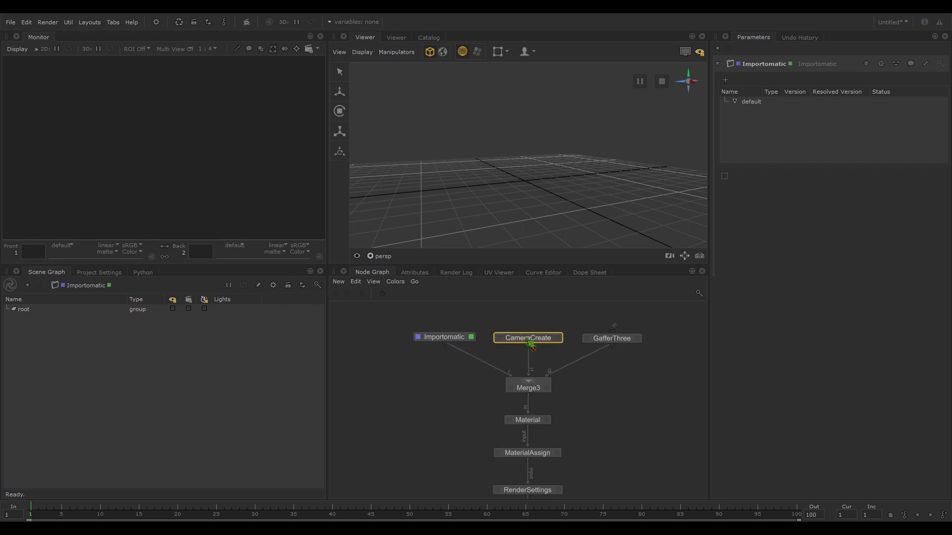
pyautogui.click(560, 344)
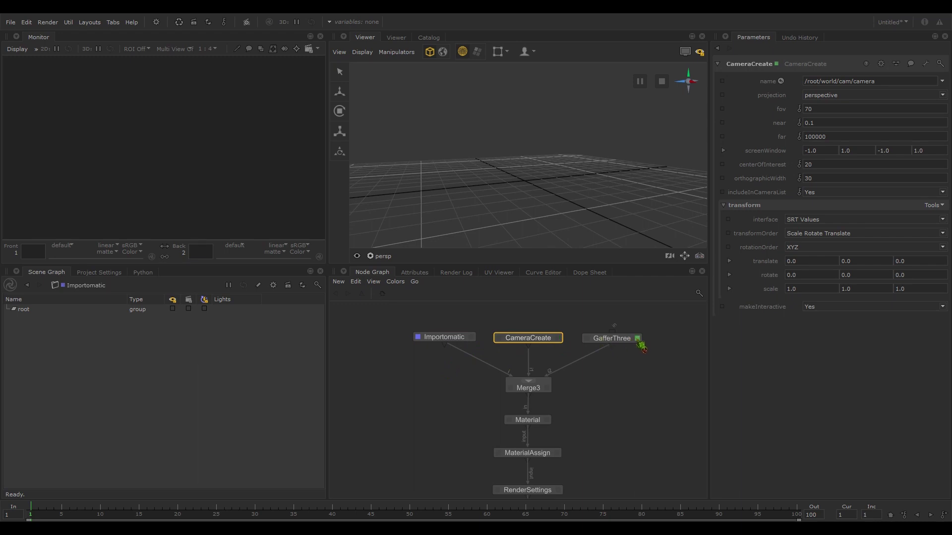
pyautogui.click(639, 340)
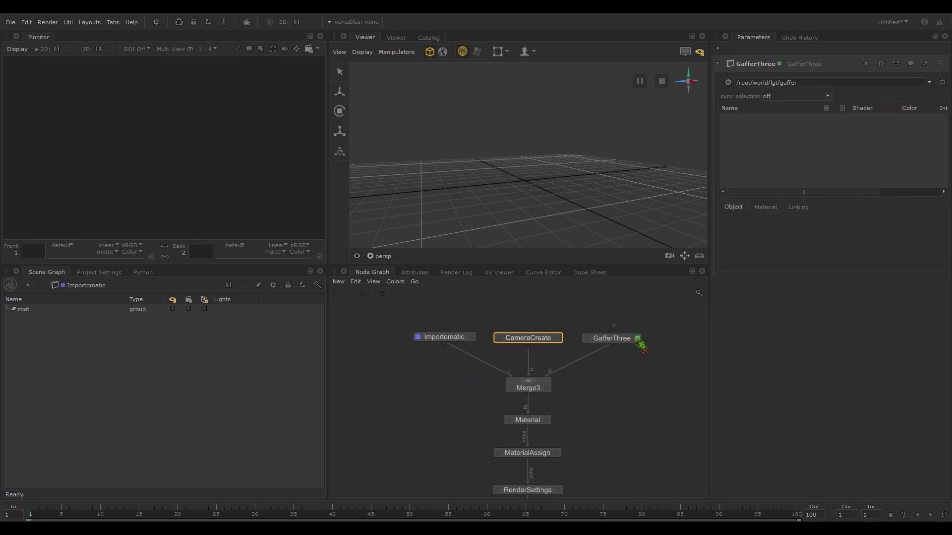
pyautogui.doubleClick(441, 338)
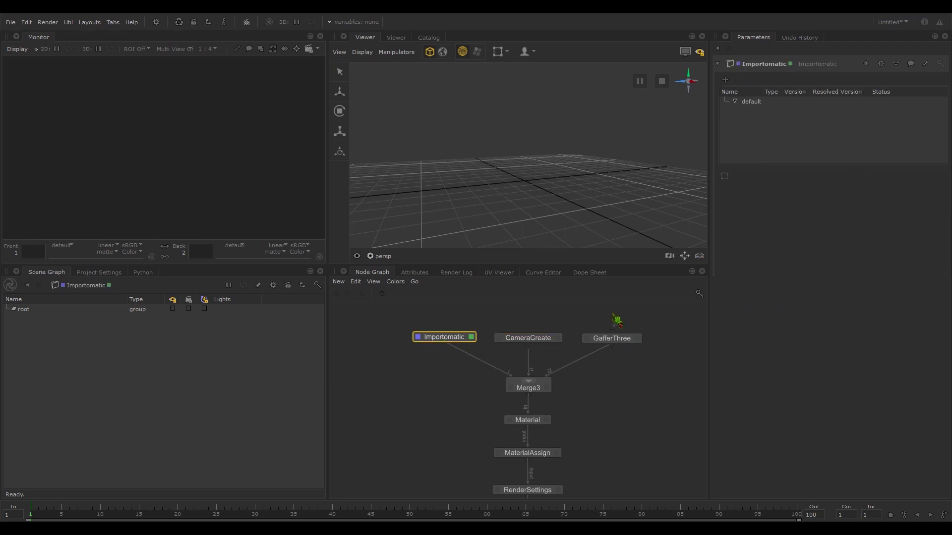
# - Add lions.abc to Importomatic as an Alembic asset, then edit the GafferThree node
pyautogui.click(726, 81)
pyautogui.click(748, 95)
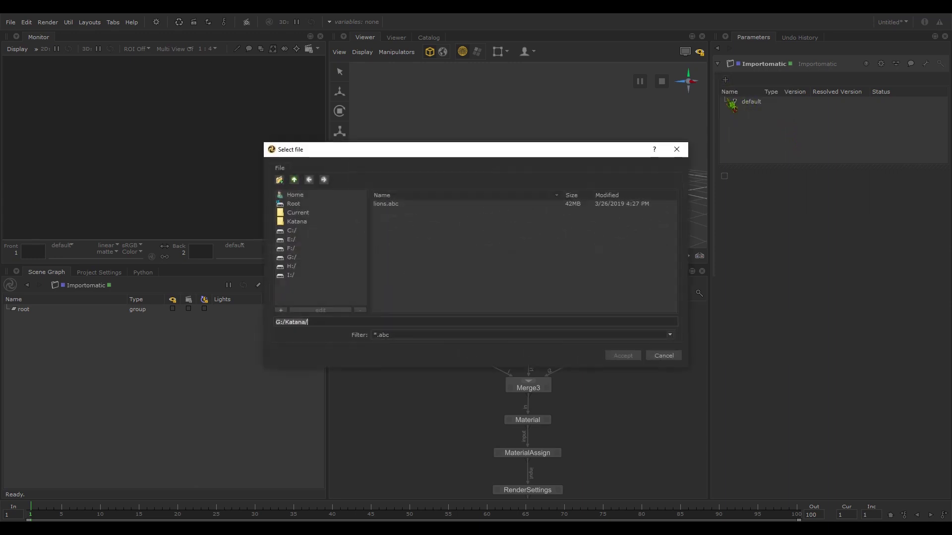
pyautogui.click(386, 204)
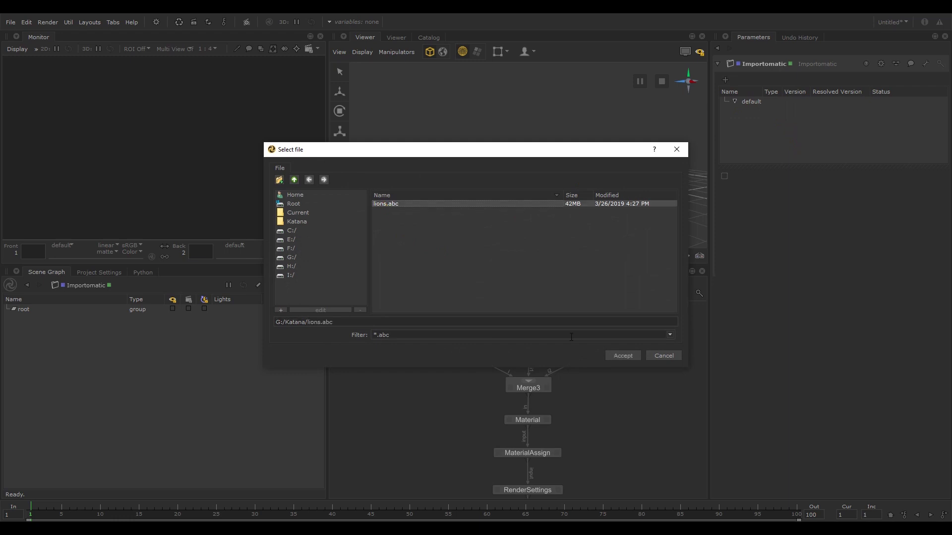
pyautogui.click(623, 357)
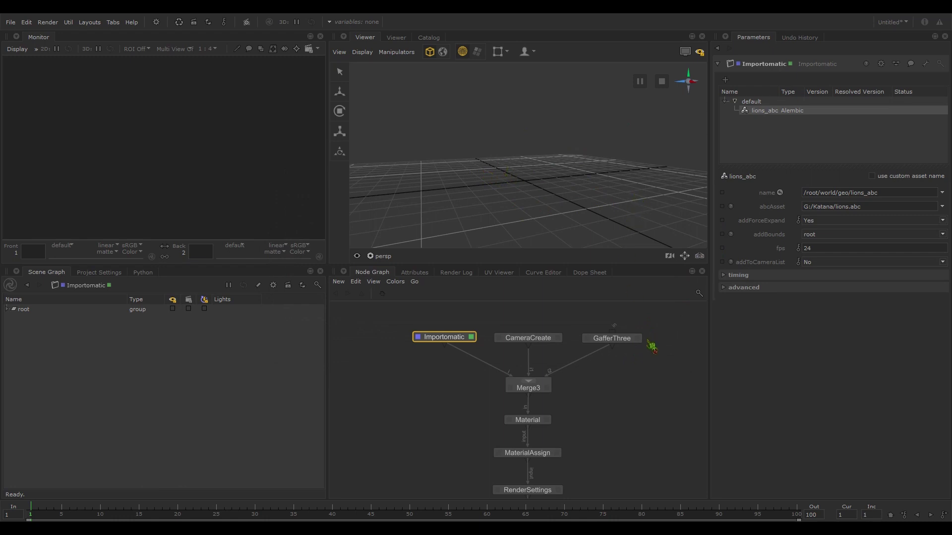
pyautogui.doubleClick(619, 342)
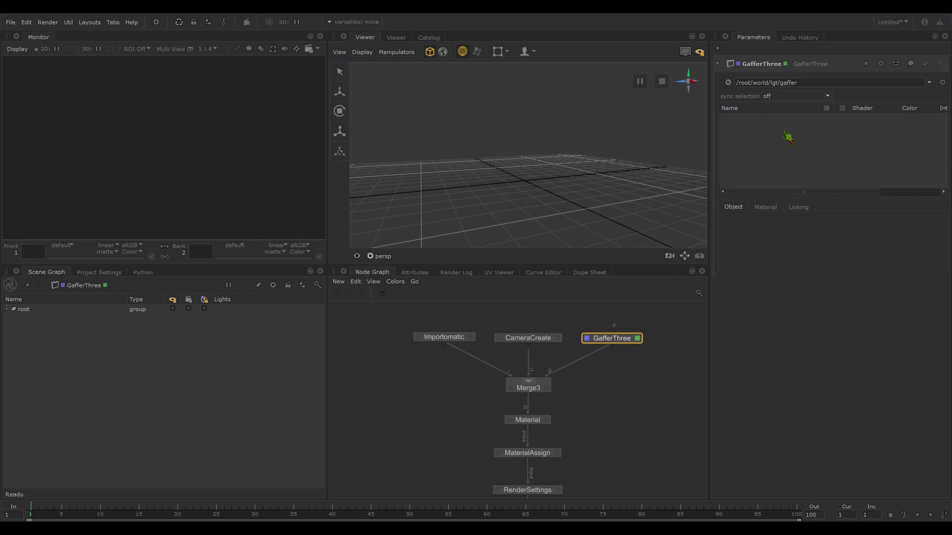
# - Add an environment light (envLight) to the GafferThree rig
pyautogui.rightClick(809, 146)
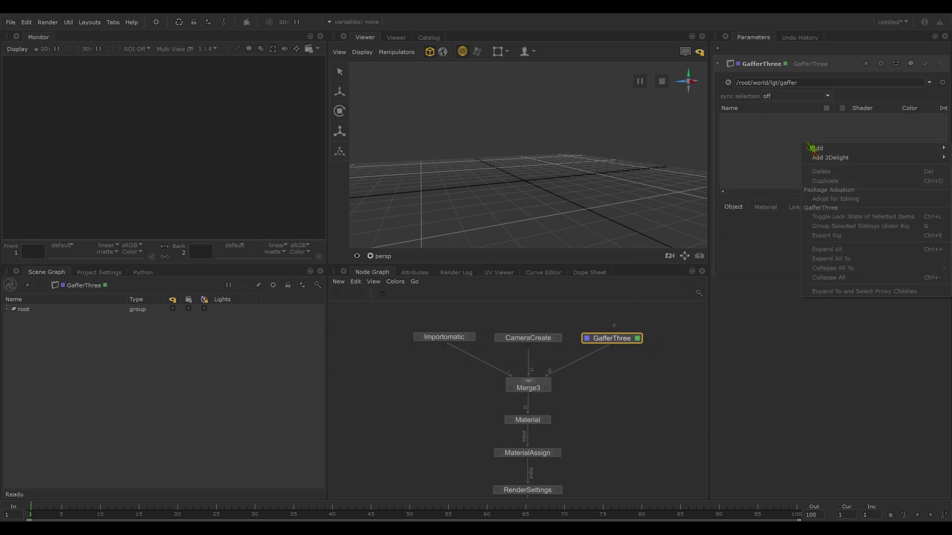
pyautogui.moveTo(833, 158)
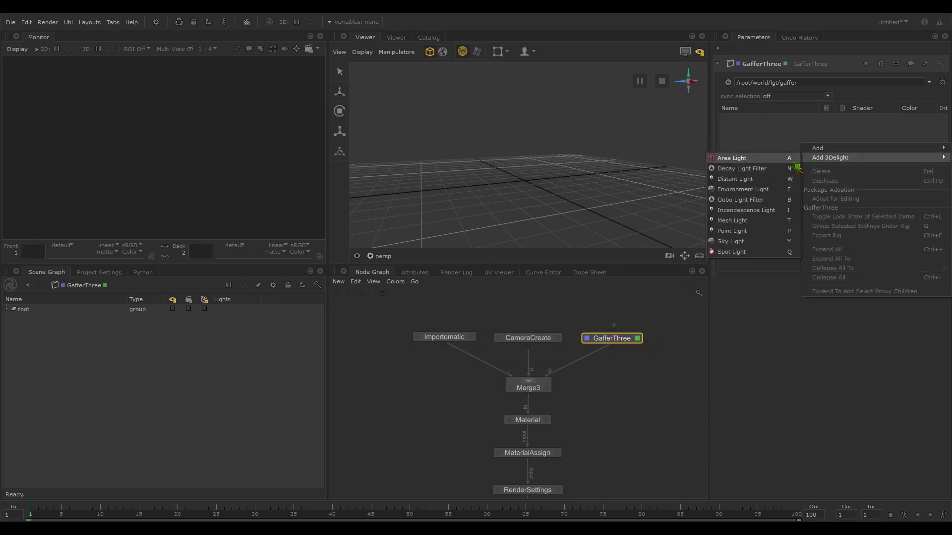
pyautogui.click(751, 190)
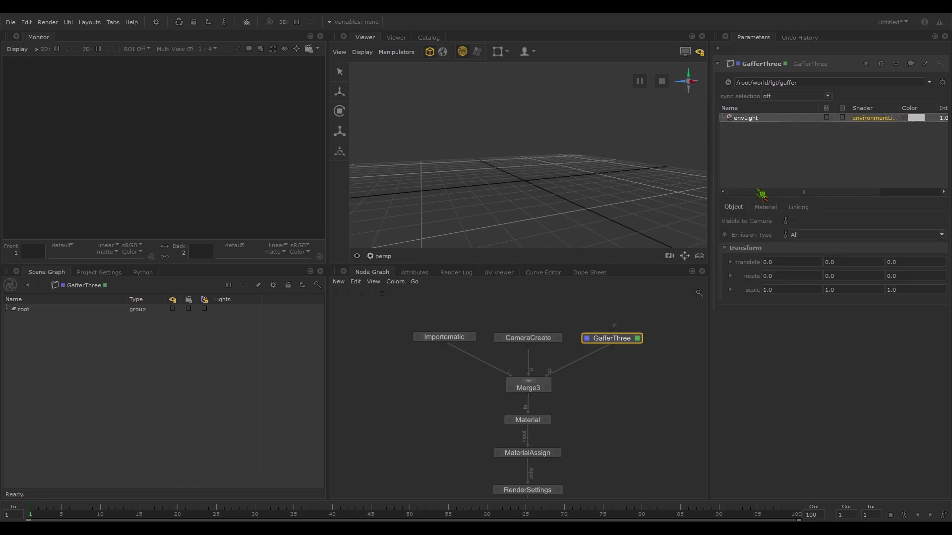
# - Set the environment light's image to G:/Katana/brown_photostudio_05_8k.hdr
pyautogui.click(773, 212)
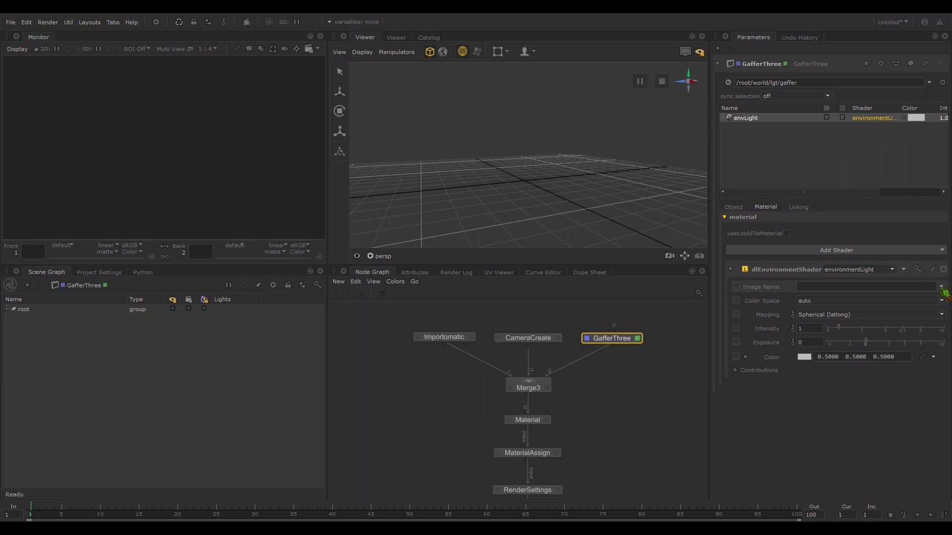
pyautogui.click(941, 288)
pyautogui.click(887, 299)
pyautogui.click(456, 204)
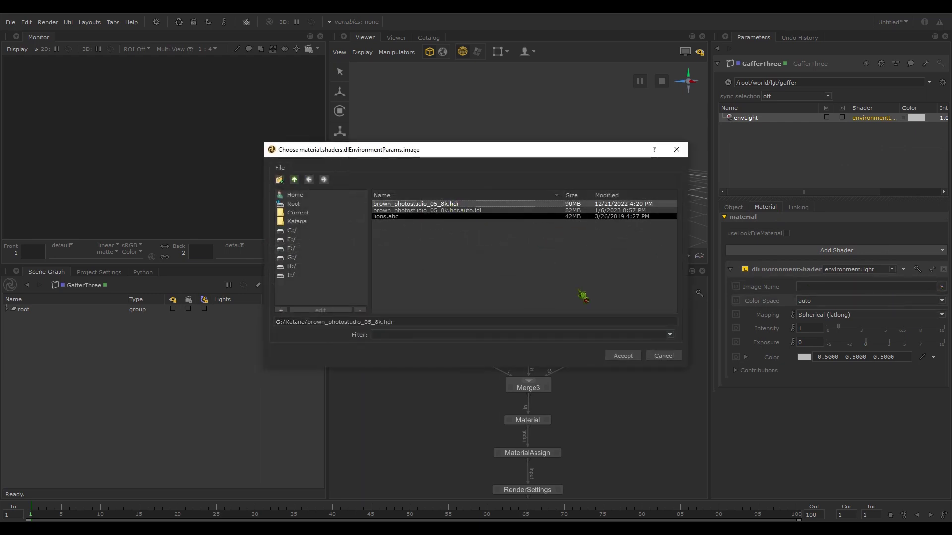
pyautogui.click(625, 357)
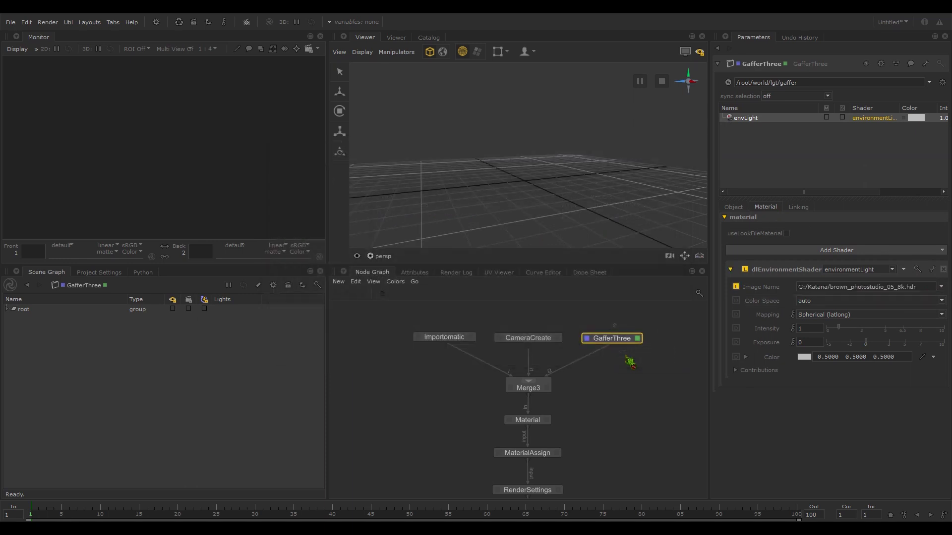
pyautogui.moveTo(583, 409); pyautogui.dragTo(565, 378, button='middle')
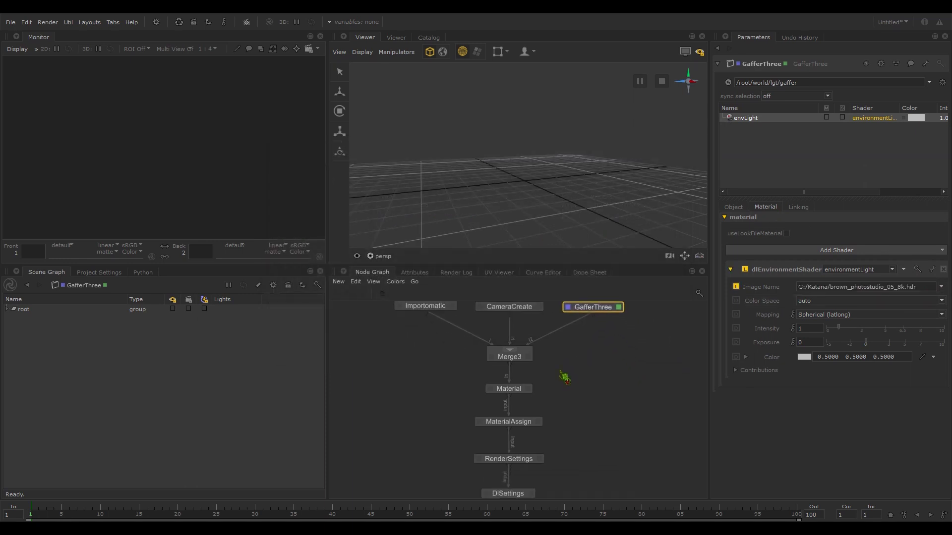
pyautogui.click(510, 394)
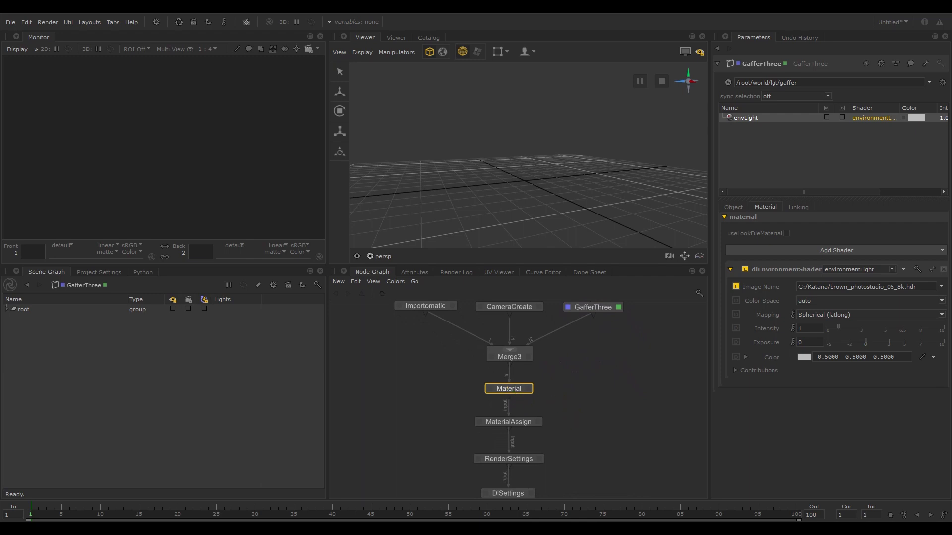
pyautogui.moveTo(569, 419); pyautogui.dragTo(582, 419, button='middle')
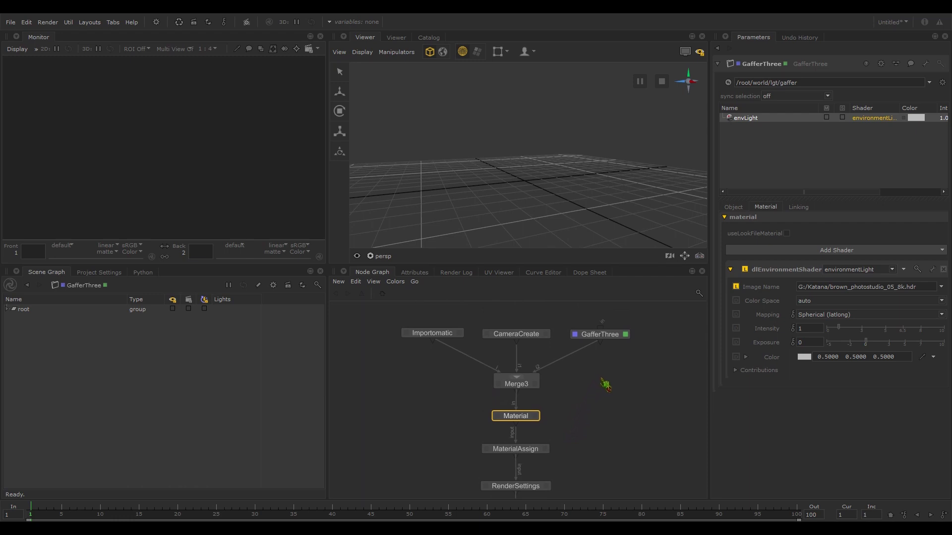
pyautogui.moveTo(605, 435); pyautogui.dragTo(595, 402, button='middle')
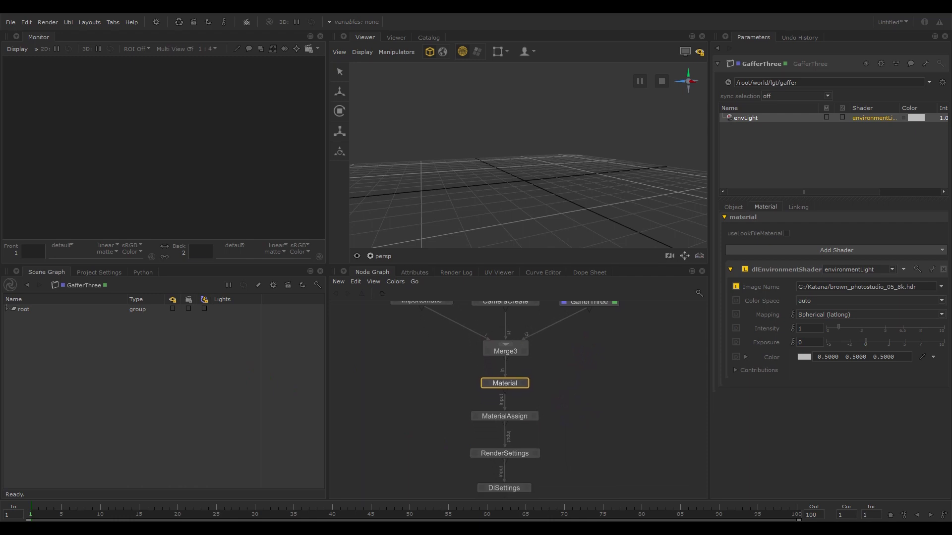
pyautogui.moveTo(574, 337); pyautogui.dragTo(569, 306, button='middle')
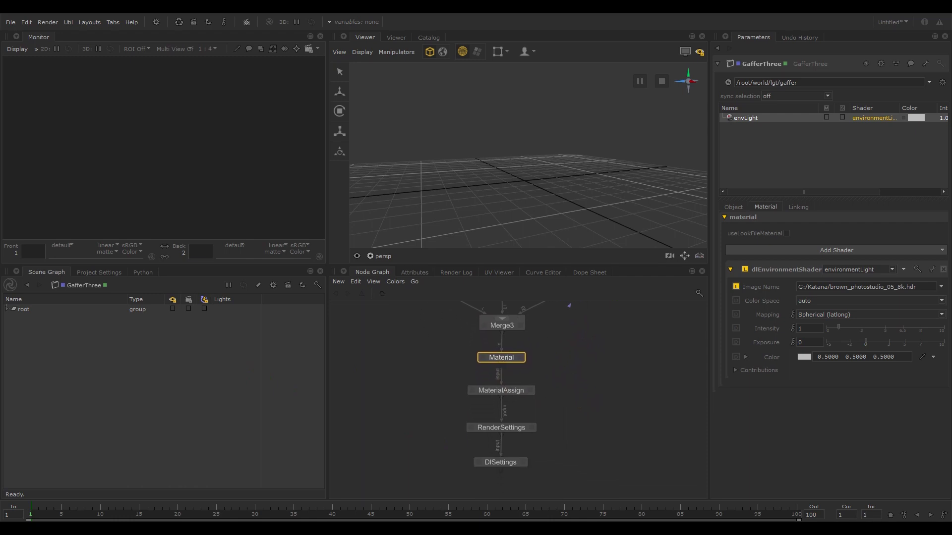
# - Expand the entire root hierarchy in the Scene Graph
pyautogui.rightClick(24, 313)
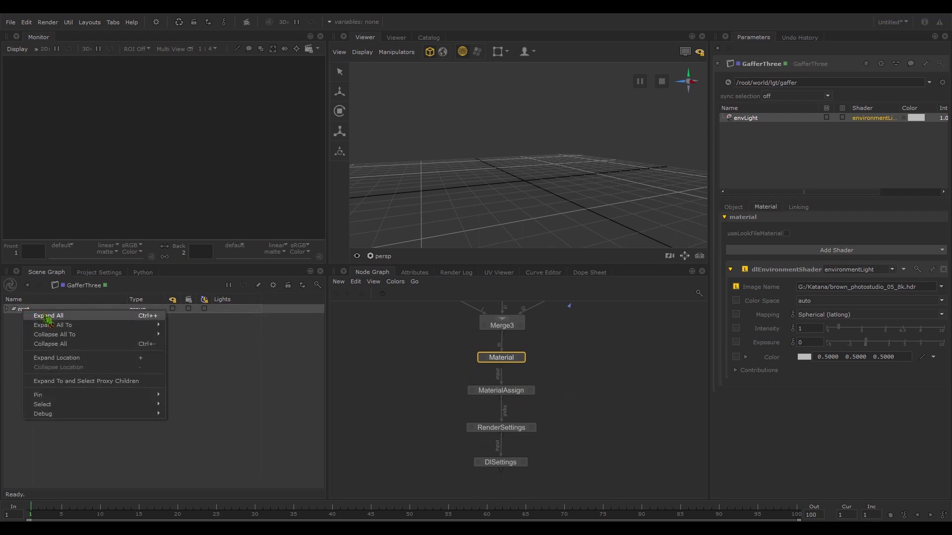
pyautogui.click(48, 316)
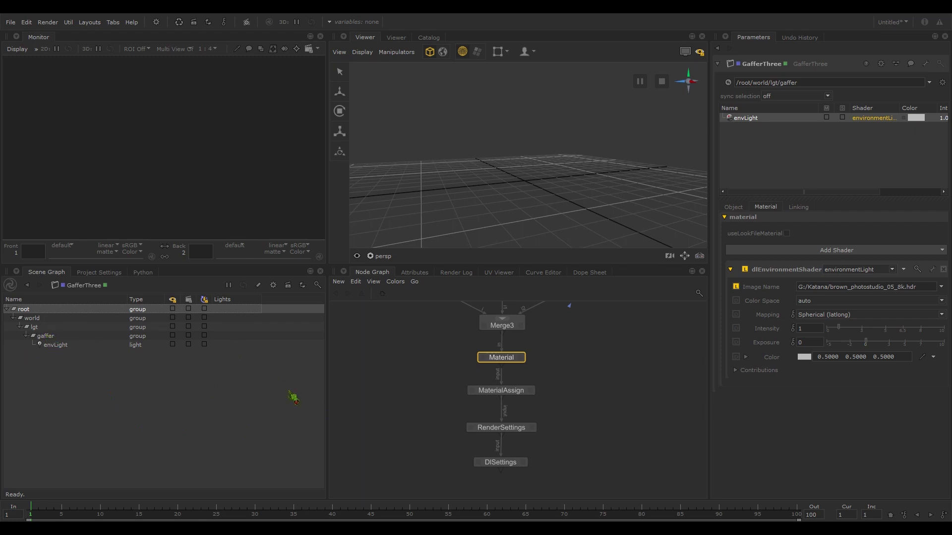
pyautogui.moveTo(574, 354); pyautogui.dragTo(579, 413, button='middle')
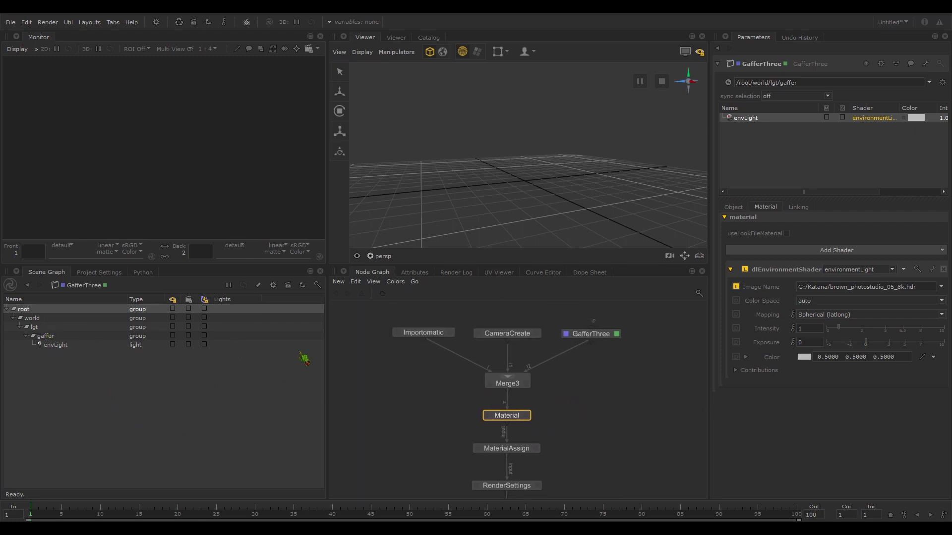
# - View Importomatic's output with geo/lions_abc expanded, then view the full scene at DlSettings
pyautogui.click(397, 332)
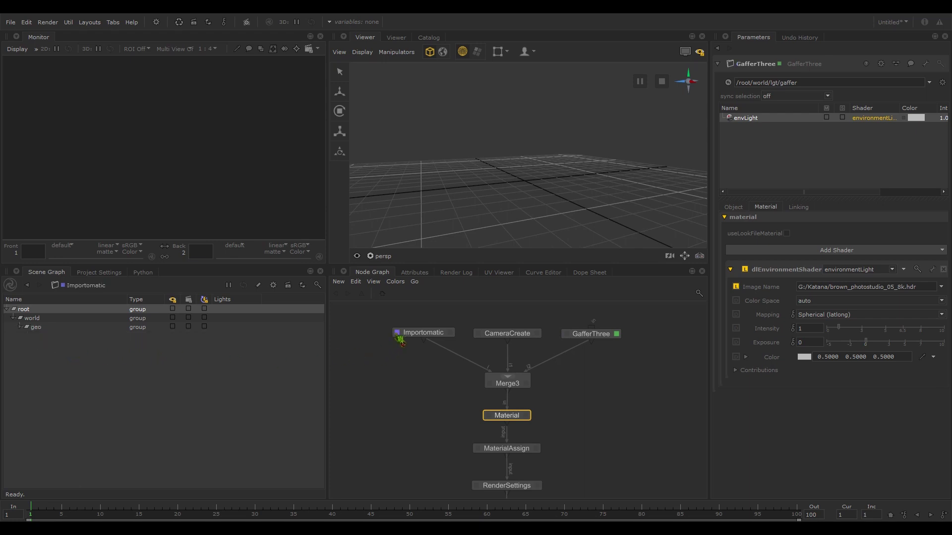
pyautogui.click(21, 328)
pyautogui.click(27, 336)
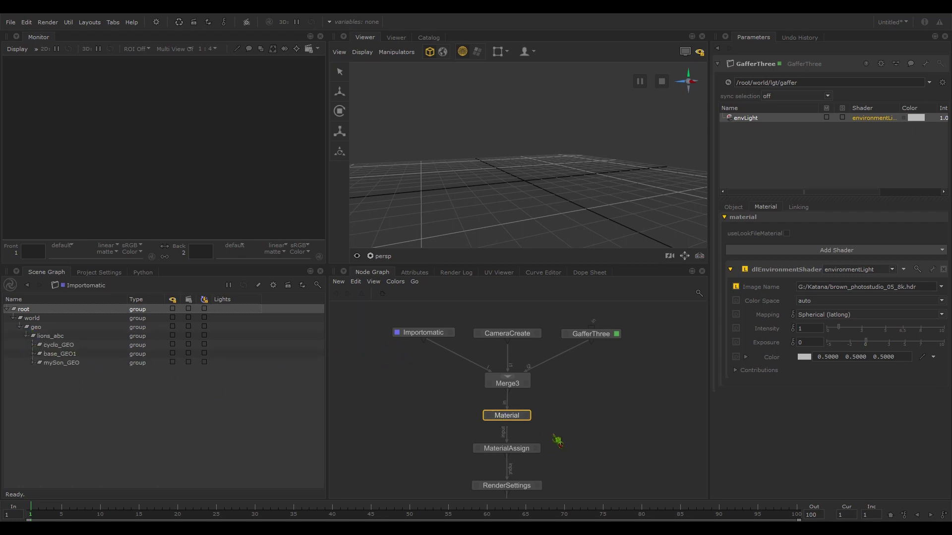
pyautogui.scroll(-4, 570, 421)
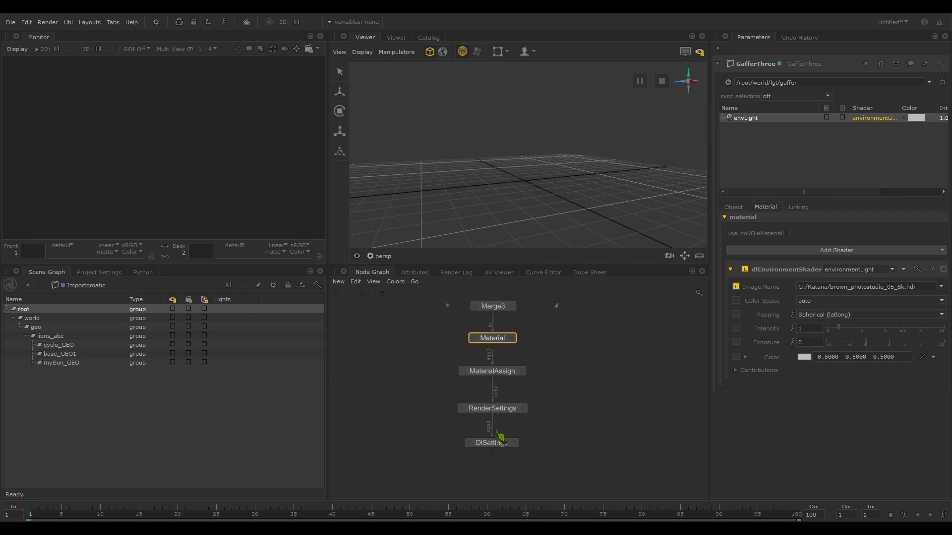
pyautogui.click(471, 447)
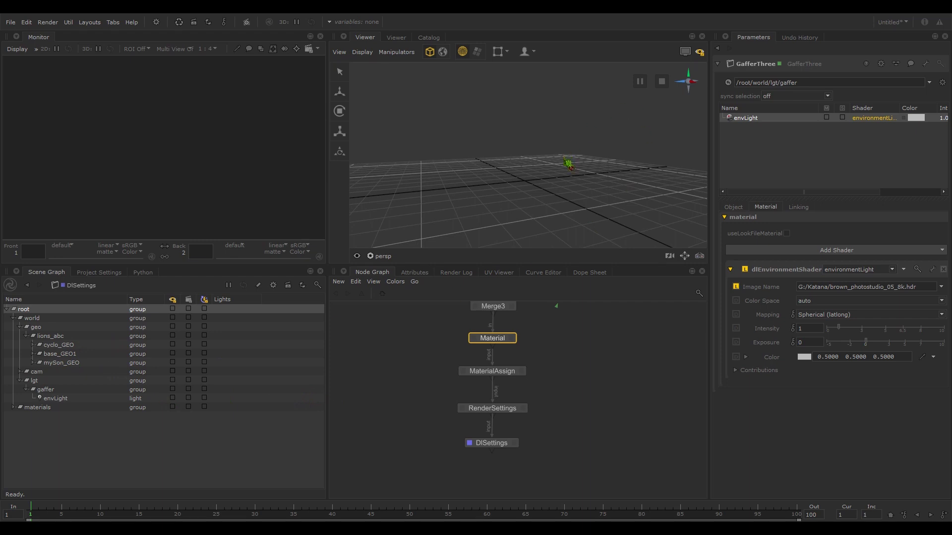
pyautogui.keyDown('alt'); pyautogui.moveTo(556, 165); pyautogui.dragTo(501, 175); pyautogui.keyUp('alt')
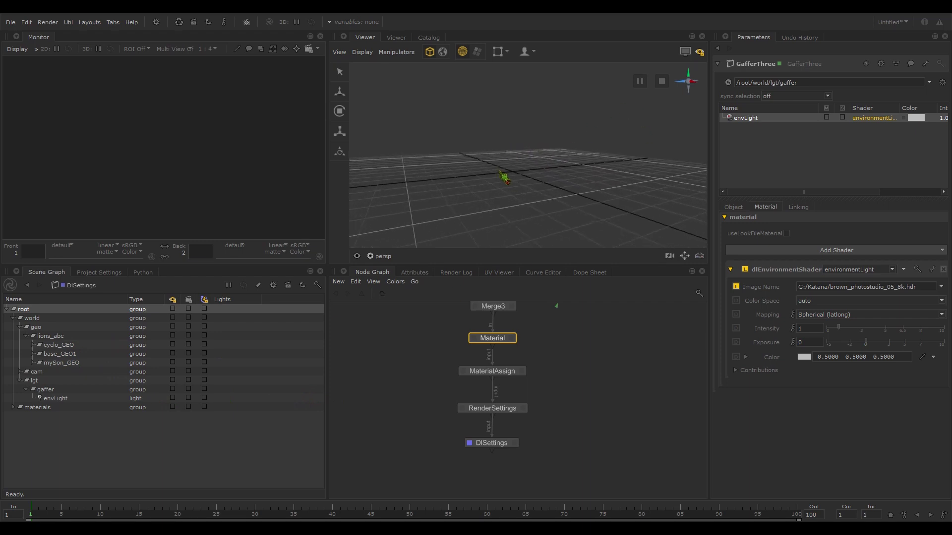
# - Expand All on root in the Scene Graph to reveal the lions geometry, camera, envLight and Material
pyautogui.rightClick(24, 312)
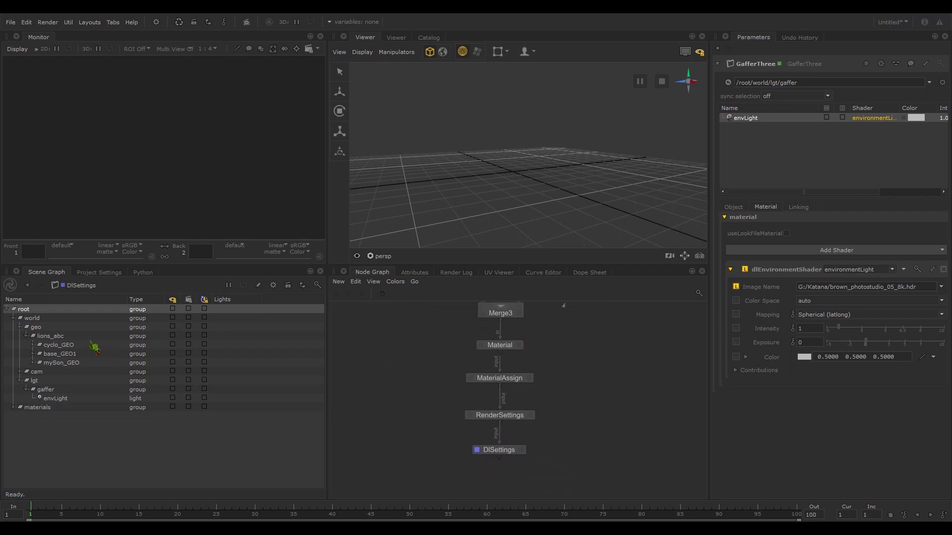
pyautogui.rightClick(27, 316)
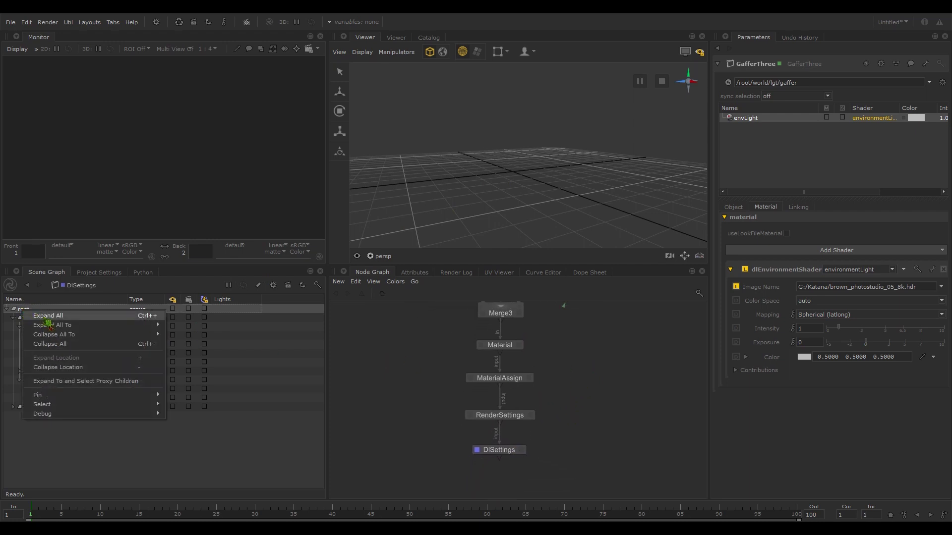
pyautogui.click(48, 316)
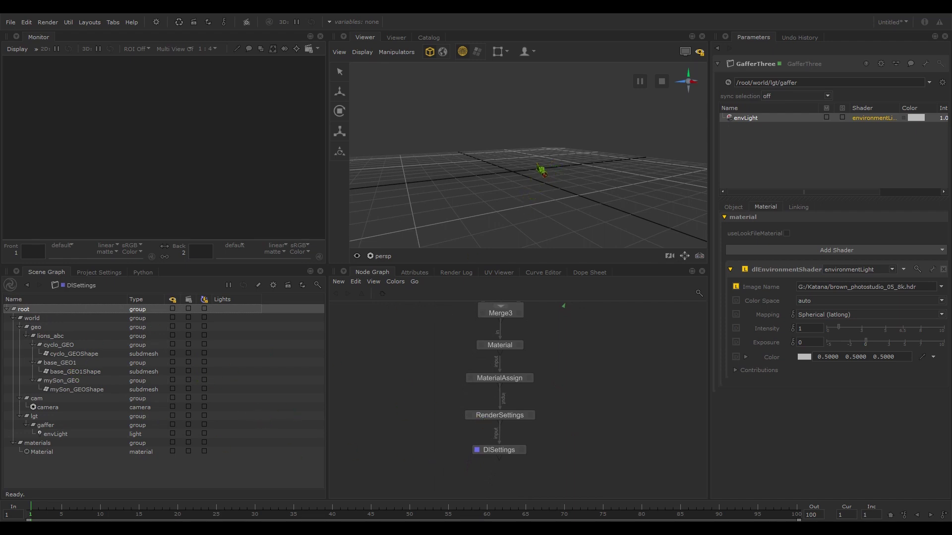
pyautogui.keyDown('alt'); pyautogui.moveTo(534, 180); pyautogui.dragTo(523, 168); pyautogui.keyUp('alt')
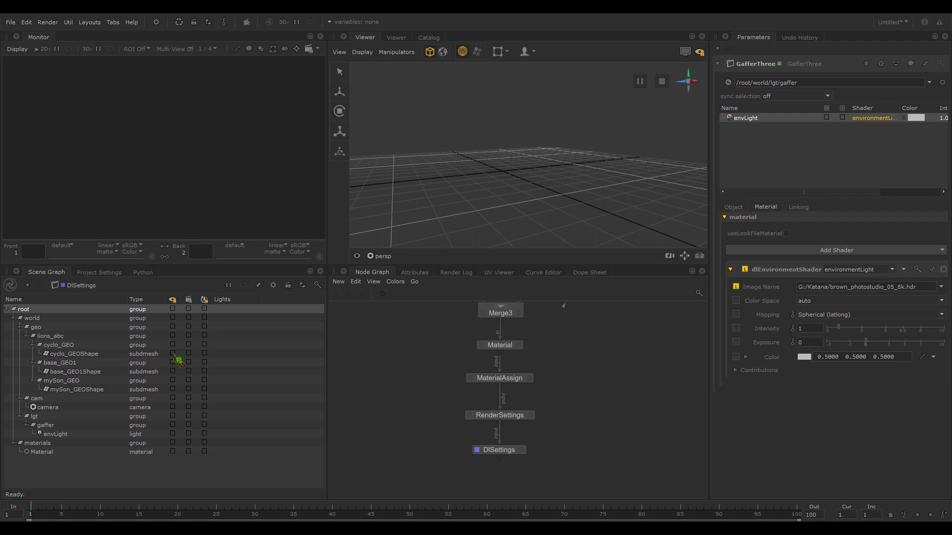
# - Make cyclo_GEOShape, base_GEO1Shape and mySon_GEOShape visible in the viewer and orbit to face the lion
pyautogui.click(173, 371)
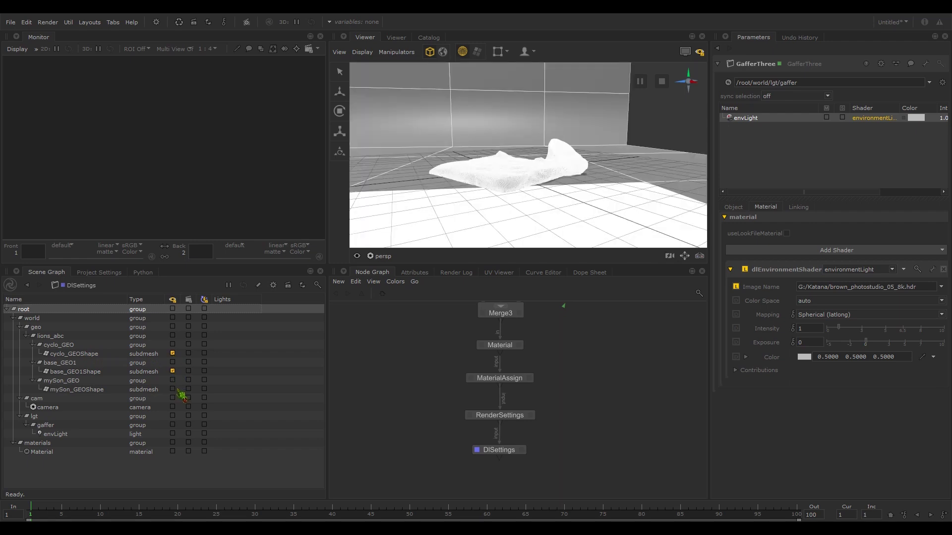
pyautogui.click(173, 389)
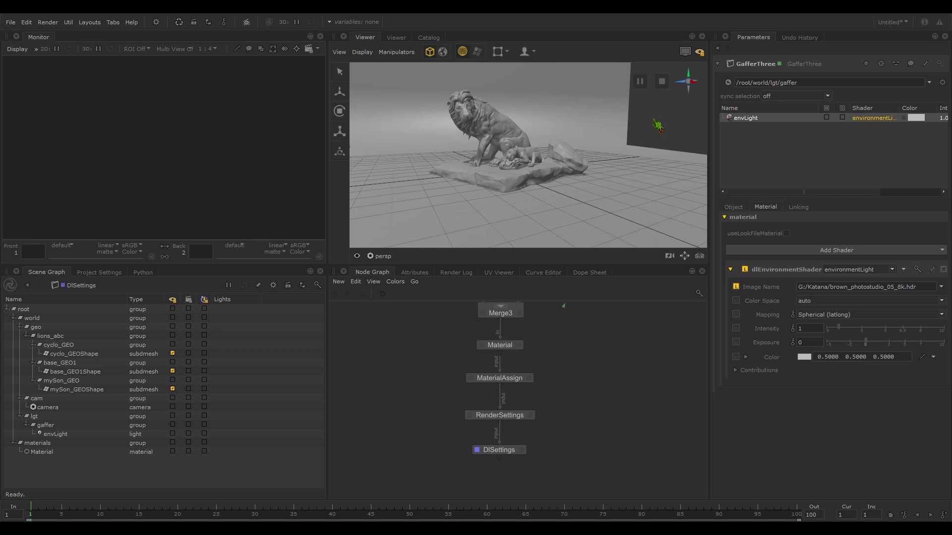
pyautogui.moveTo(586, 165)
pyautogui.keyDown('alt'); pyautogui.mouseDown()
pyautogui.moveTo(510, 159)
pyautogui.moveTo(574, 167)
pyautogui.mouseUp(); pyautogui.keyUp('alt')
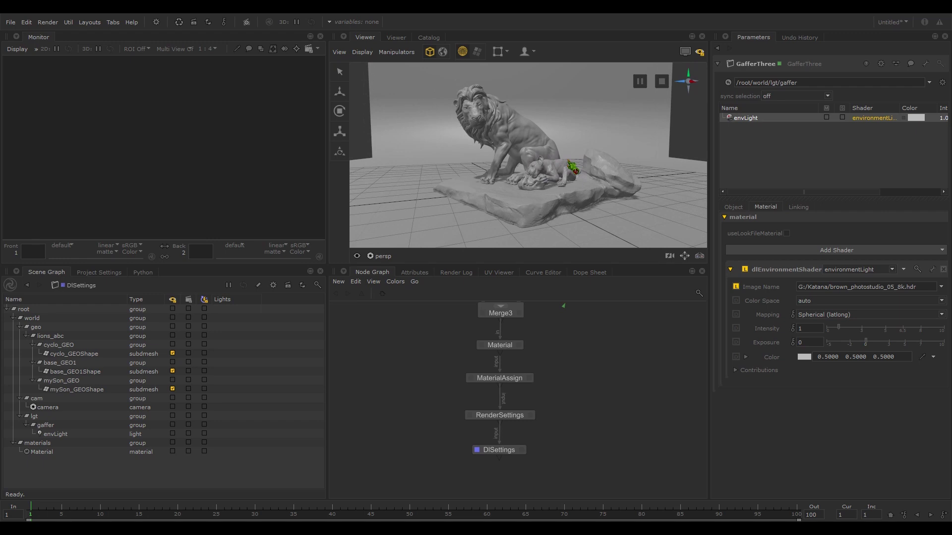
pyautogui.moveTo(583, 353); pyautogui.dragTo(594, 394, button='middle')
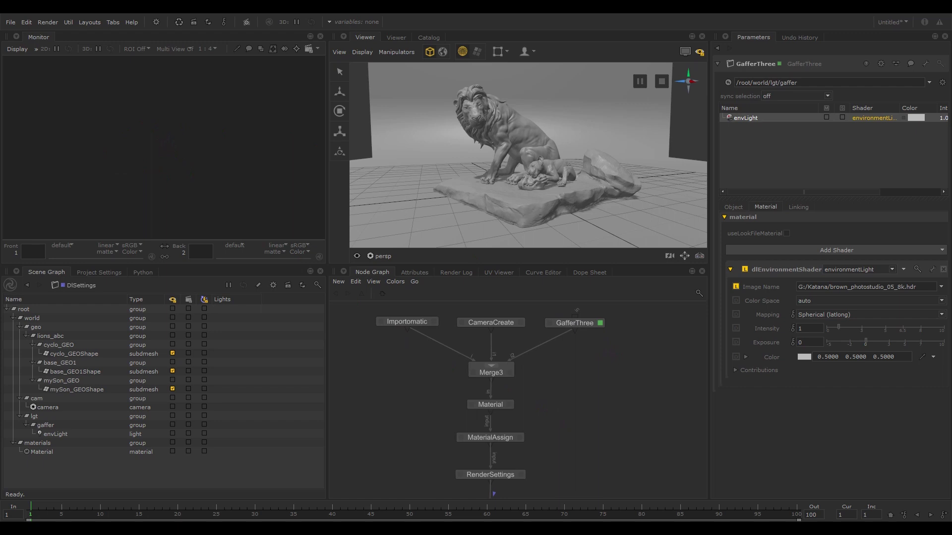
# - Open the RenderSettings node's parameters and launch a Preview Render of the lion scene
pyautogui.moveTo(565, 426); pyautogui.dragTo(559, 306, button='middle')
pyautogui.moveTo(574, 375); pyautogui.dragTo(574, 372, button='middle')
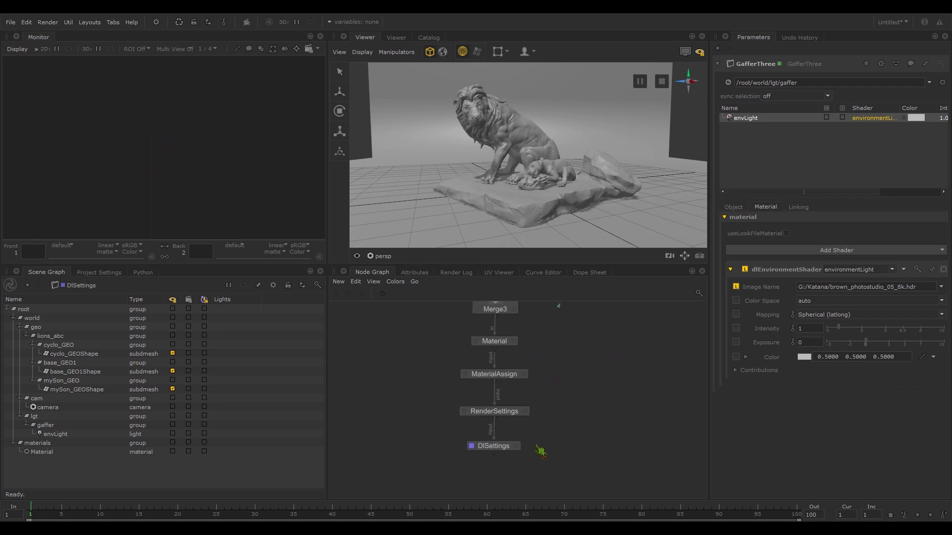
pyautogui.click(497, 413)
pyautogui.doubleClick(502, 417)
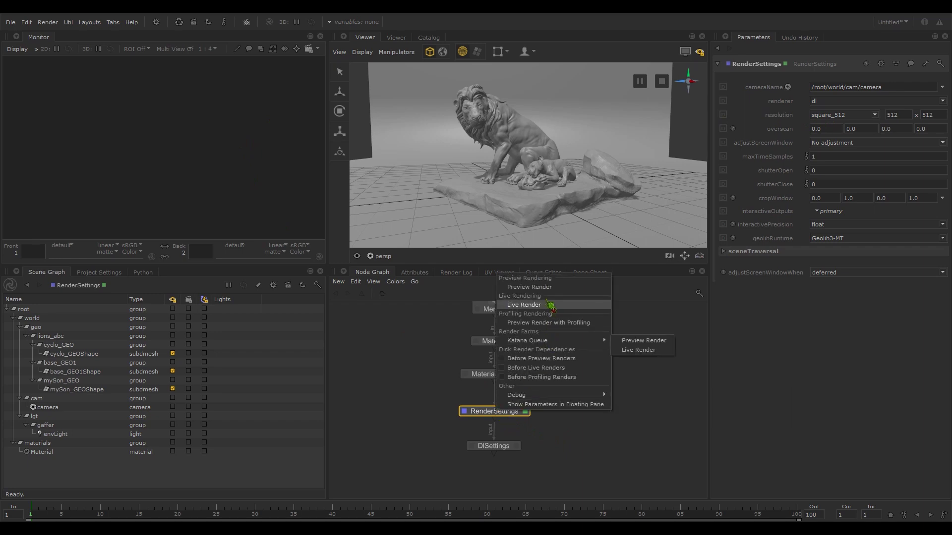
pyautogui.click(540, 290)
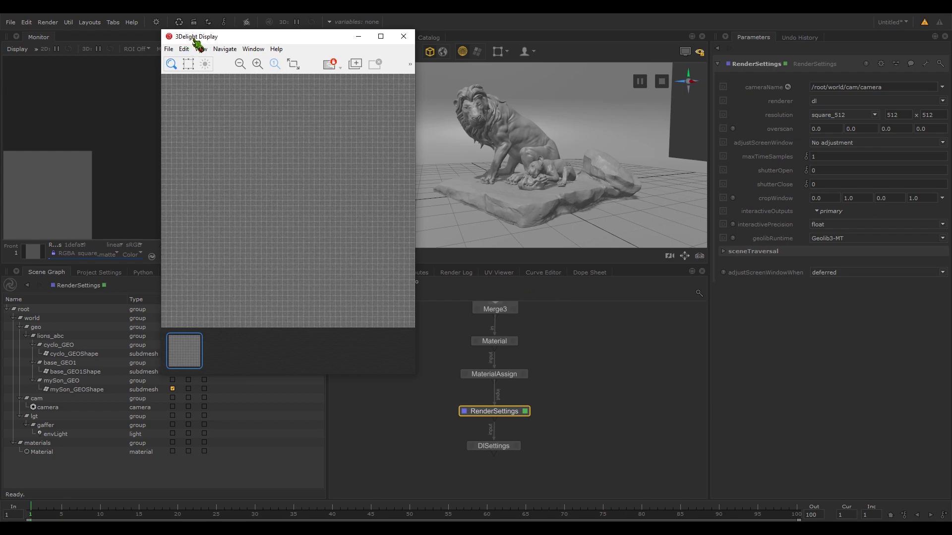
# - Inspect the preview render in 3Delight Display, centre the Monitor image, then move the window off-screen
pyautogui.moveTo(260, 38); pyautogui.dragTo(951, 82)
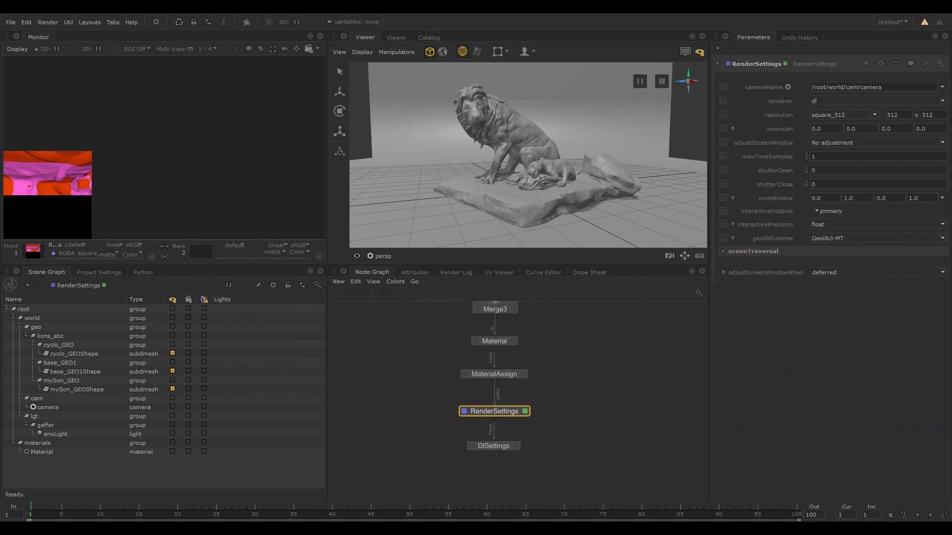
pyautogui.moveTo(58, 194); pyautogui.dragTo(177, 148, button='middle')
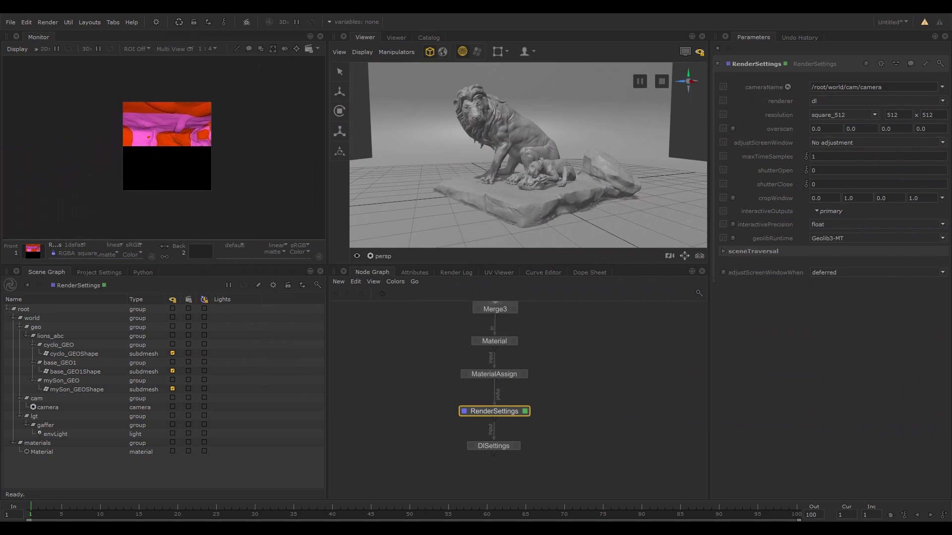
pyautogui.moveTo(951, 99); pyautogui.dragTo(590, 106)
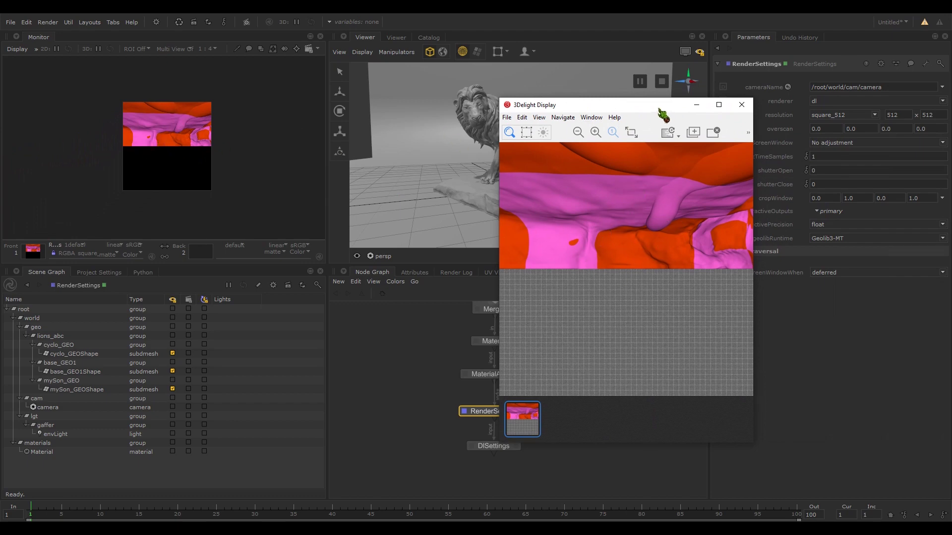
pyautogui.moveTo(663, 113); pyautogui.dragTo(951, 114)
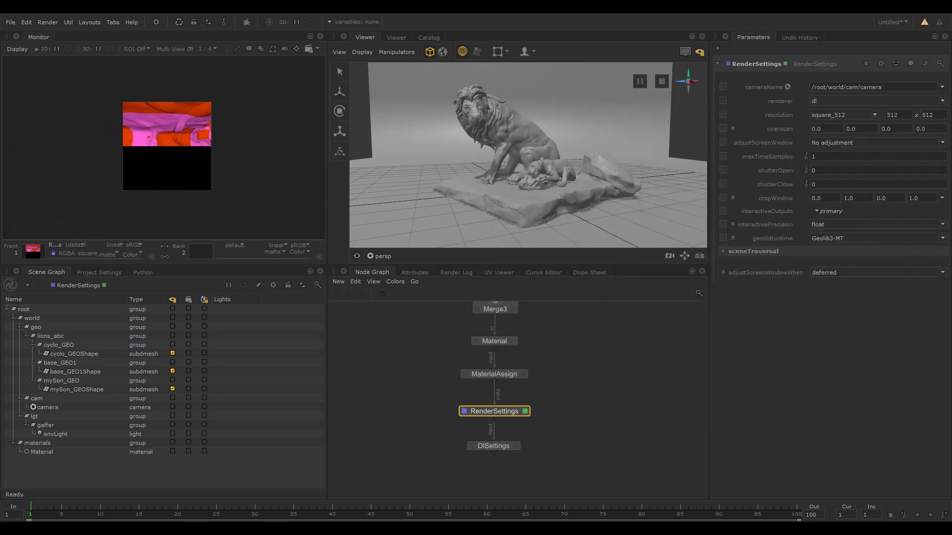
# - Set the RenderSettings resolution to HD 1920x1080 and launch a new Preview Render
pyautogui.click(851, 120)
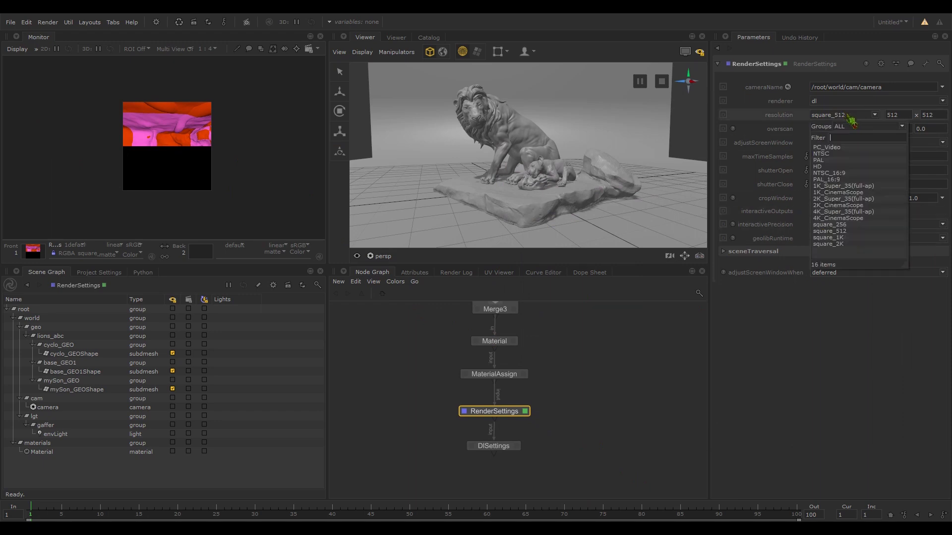
pyautogui.click(826, 168)
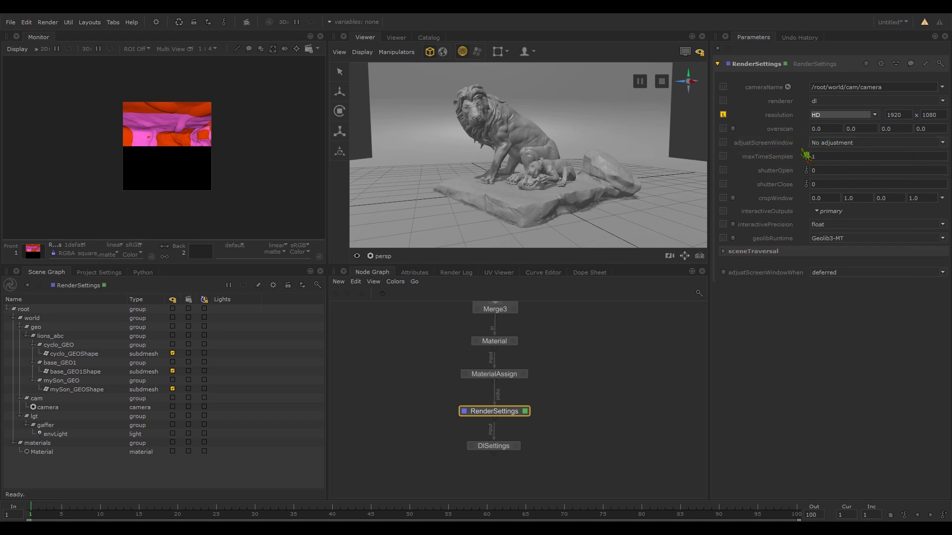
pyautogui.rightClick(504, 417)
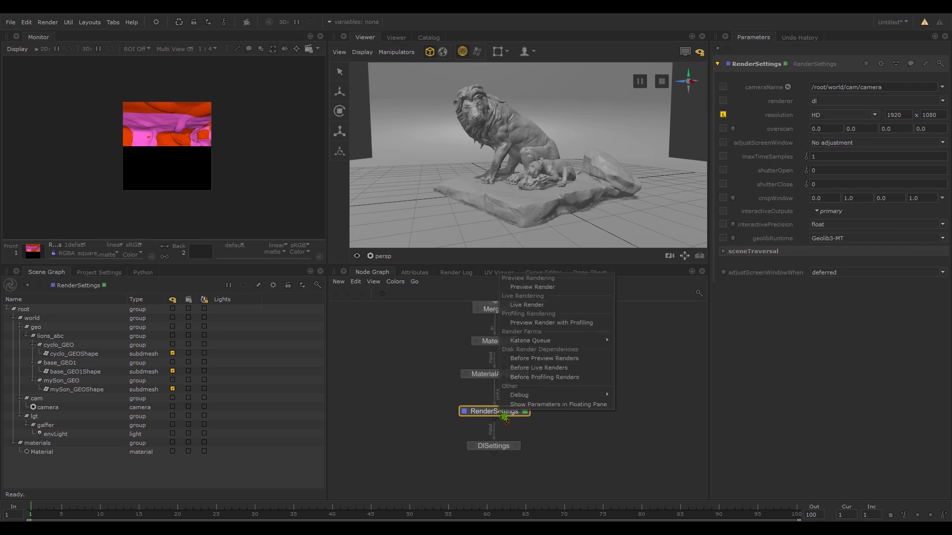
pyautogui.click(539, 292)
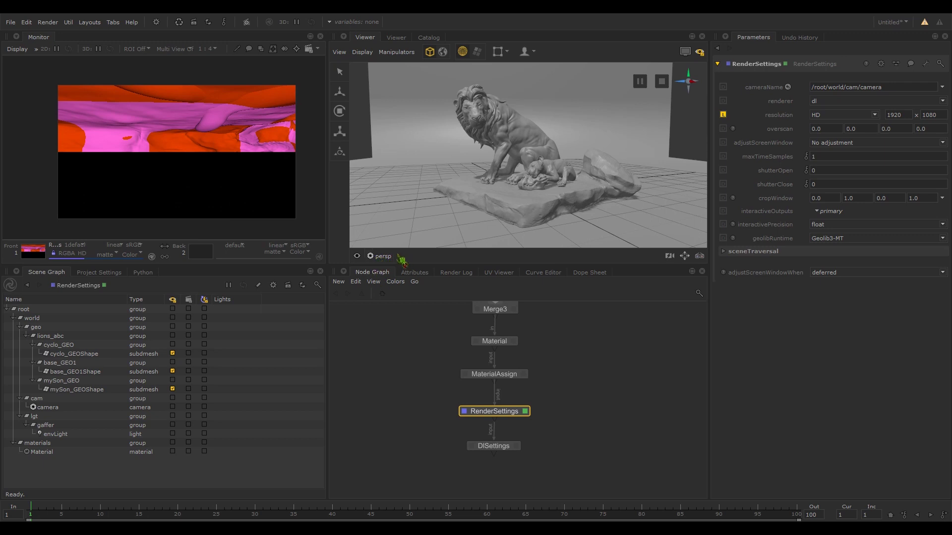
# - Look through /root/world/cam/camera and move it to frame the whole lion sculpture
pyautogui.click(386, 258)
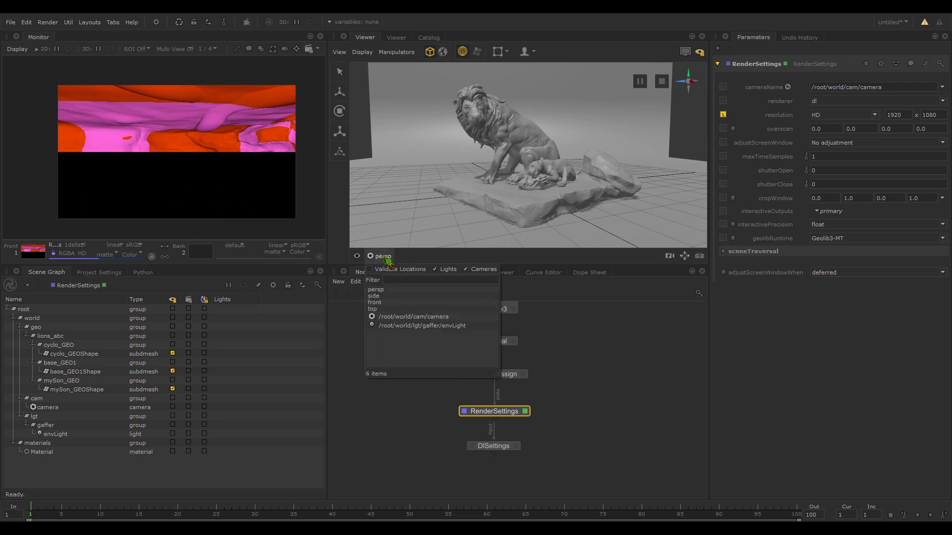
pyautogui.click(422, 317)
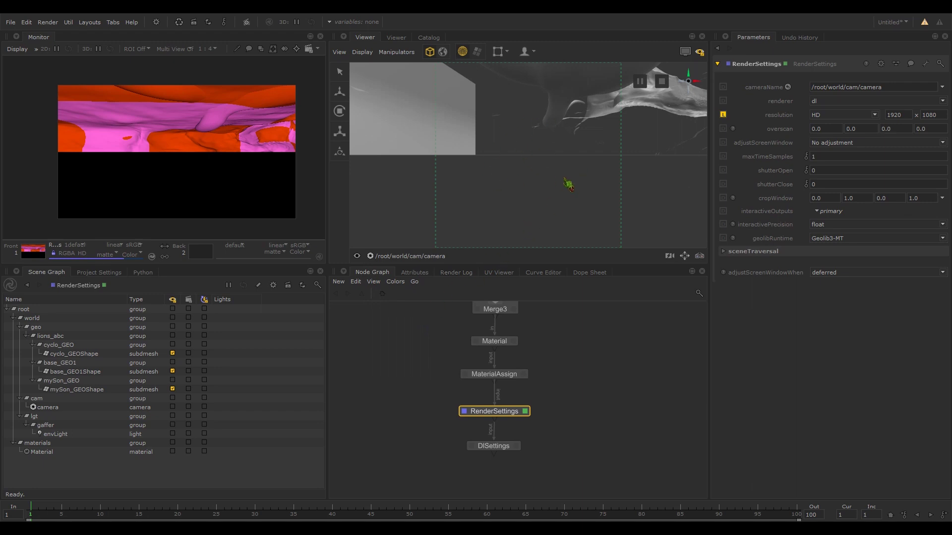
pyautogui.moveTo(611, 161)
pyautogui.keyDown('alt'); pyautogui.mouseDown()
pyautogui.moveTo(555, 161)
pyautogui.moveTo(563, 191)
pyautogui.moveTo(537, 190)
pyautogui.moveTo(537, 170)
pyautogui.moveTo(569, 178)
pyautogui.moveTo(499, 197)
pyautogui.moveTo(538, 189)
pyautogui.moveTo(548, 161)
pyautogui.moveTo(525, 181)
pyautogui.mouseUp(); pyautogui.keyUp('alt')
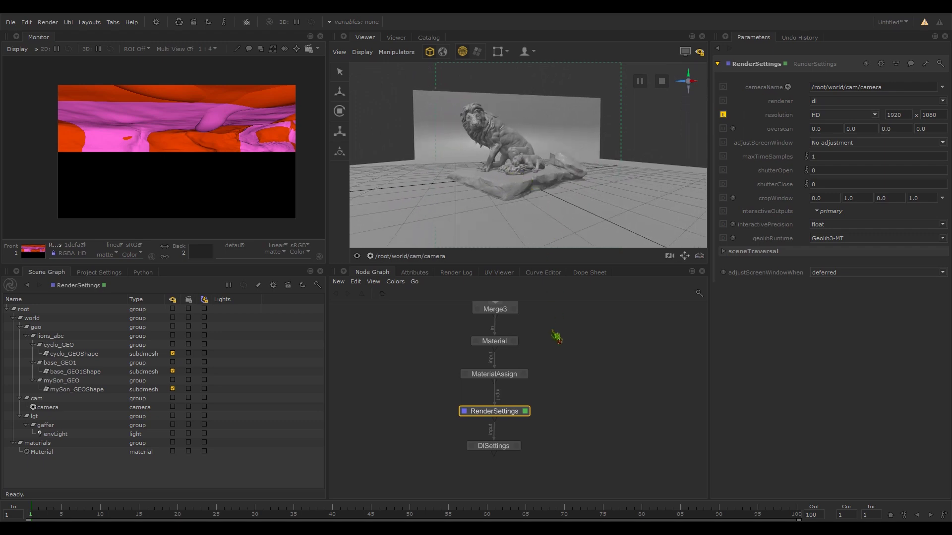
# - Preview render through the camera and set adjustScreenWindow to 'Adjust height to match resolution'
pyautogui.rightClick(496, 411)
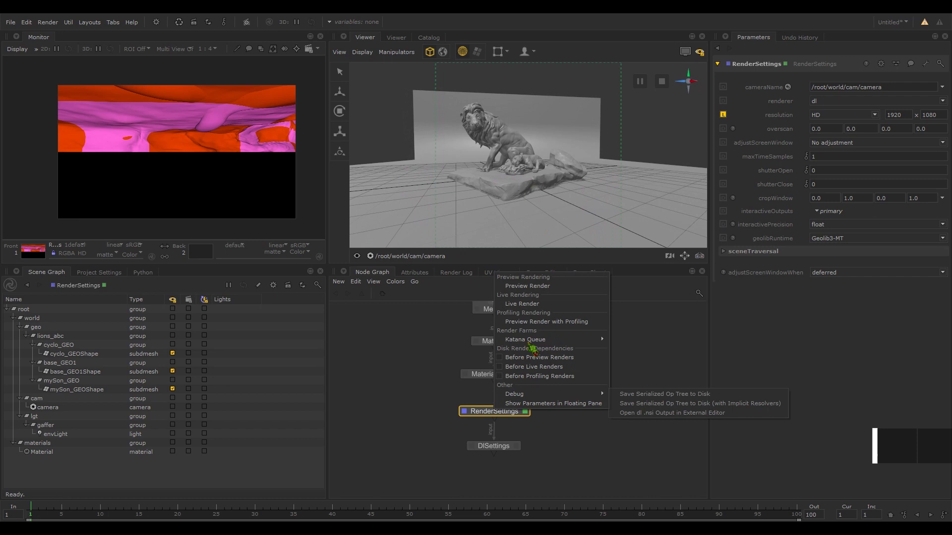
pyautogui.click(527, 286)
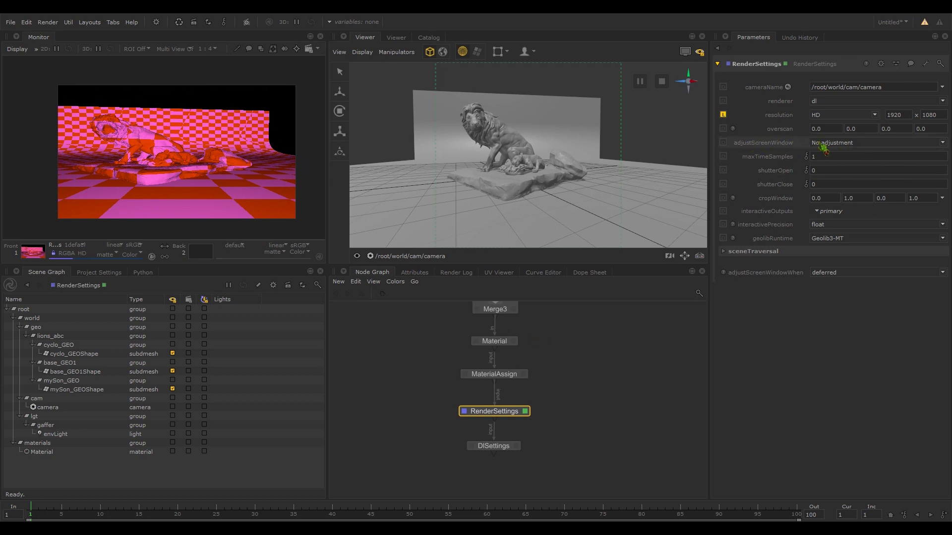
pyautogui.click(846, 145)
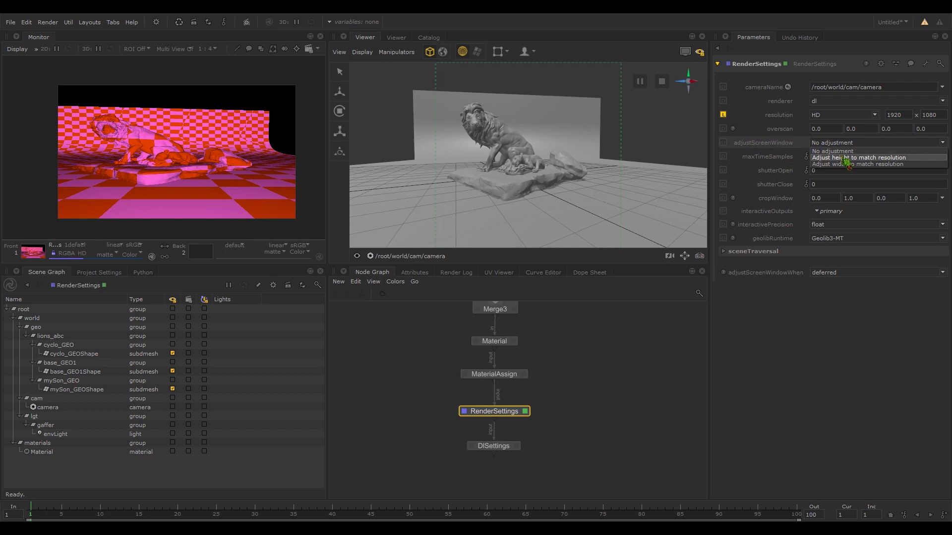
pyautogui.click(845, 158)
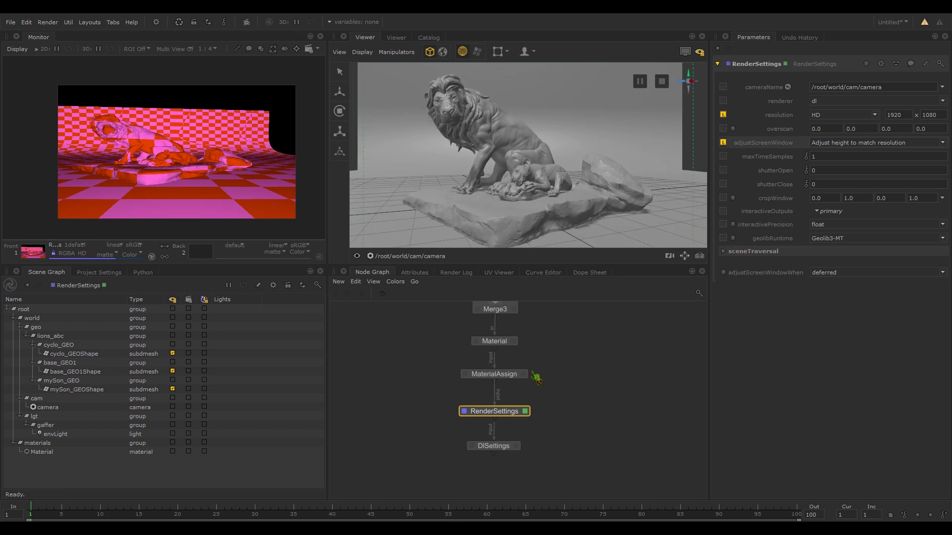
# - Launch a new Preview Render and bring the camera slightly closer to the lion
pyautogui.rightClick(505, 411)
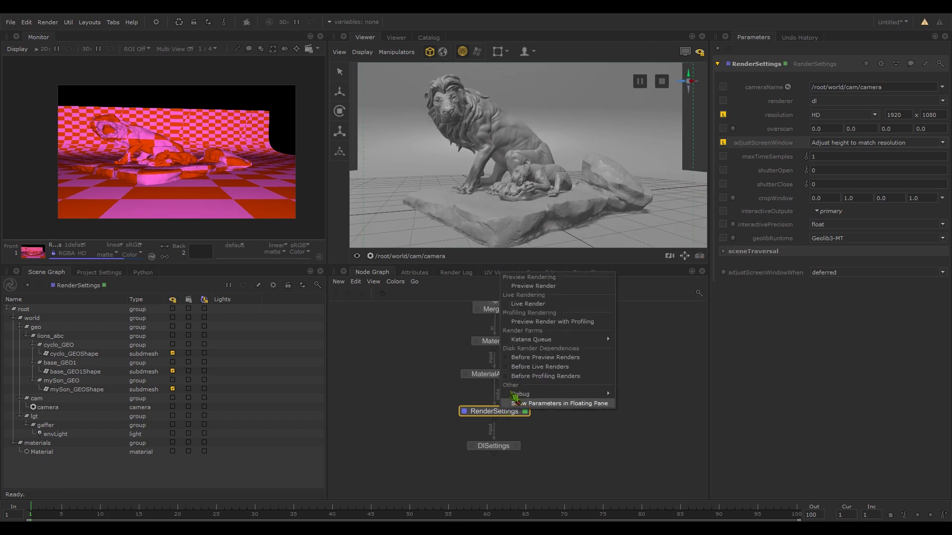
pyautogui.click(535, 286)
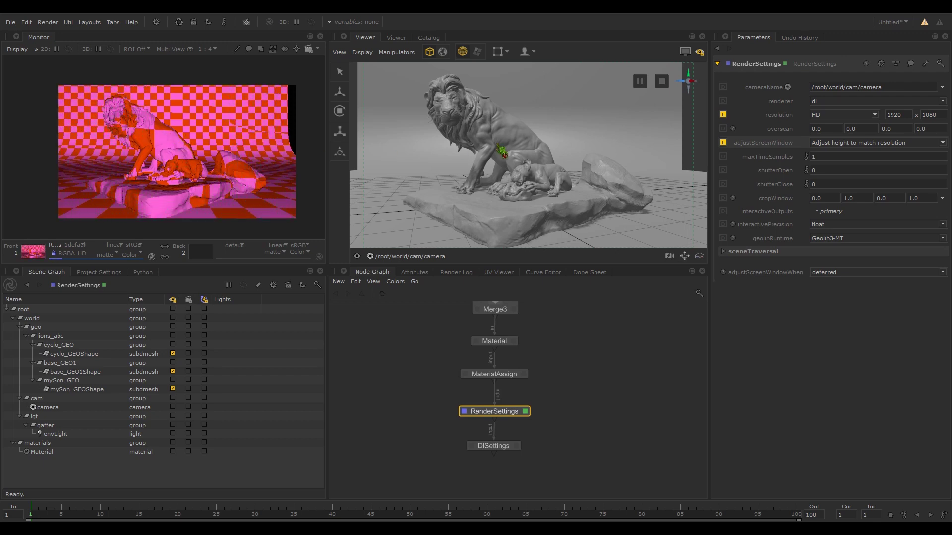
pyautogui.moveTo(565, 146)
pyautogui.keyDown('alt'); pyautogui.mouseDown()
pyautogui.moveTo(579, 149)
pyautogui.moveTo(563, 159)
pyautogui.moveTo(576, 153)
pyautogui.moveTo(565, 149)
pyautogui.mouseUp(); pyautogui.keyUp('alt')
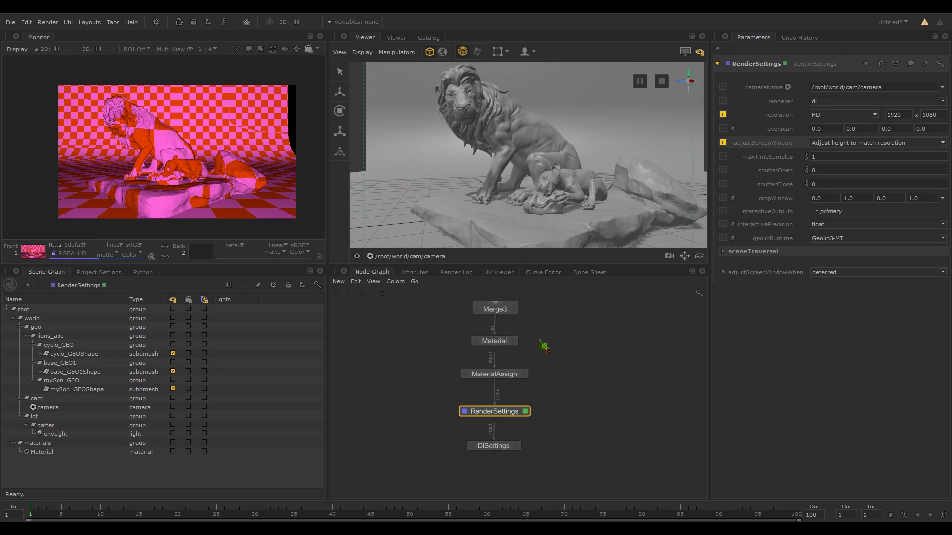
pyautogui.moveTo(543, 347); pyautogui.dragTo(542, 362, button='middle')
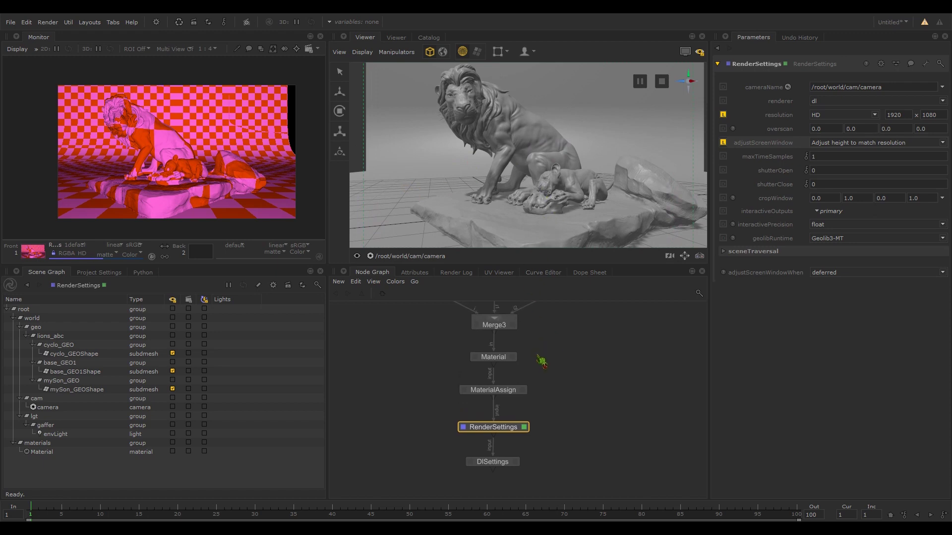
# - Add a Surface shader to the Material node and set it to dlMetal
pyautogui.doubleClick(499, 360)
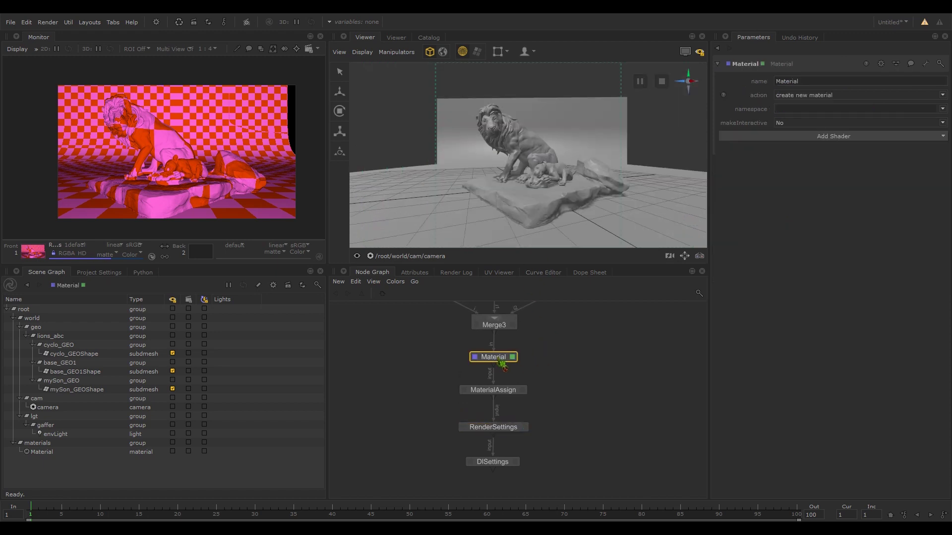
pyautogui.click(850, 136)
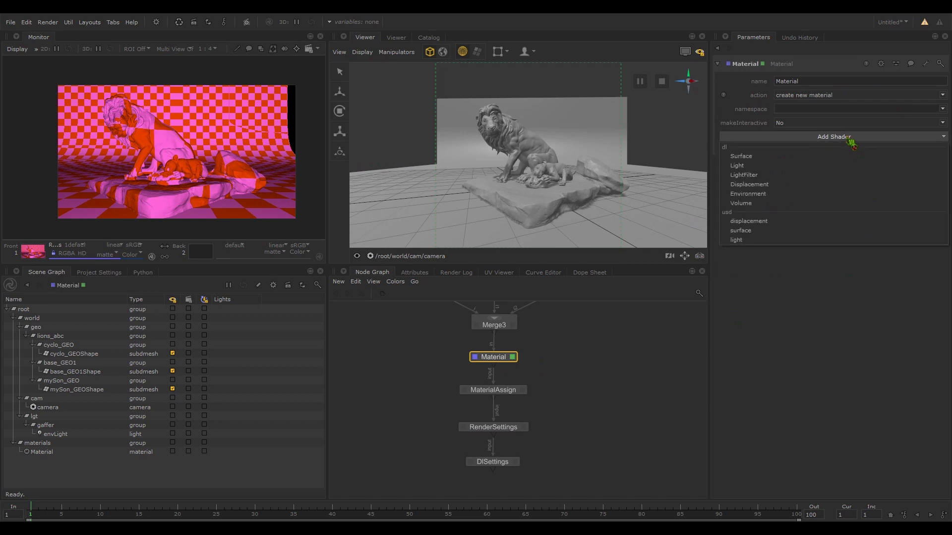
pyautogui.click(762, 157)
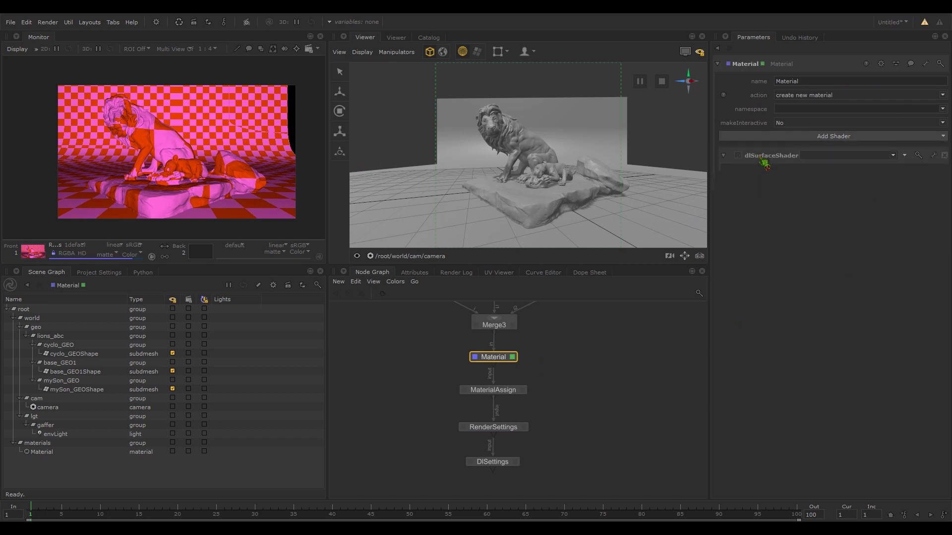
pyautogui.click(894, 156)
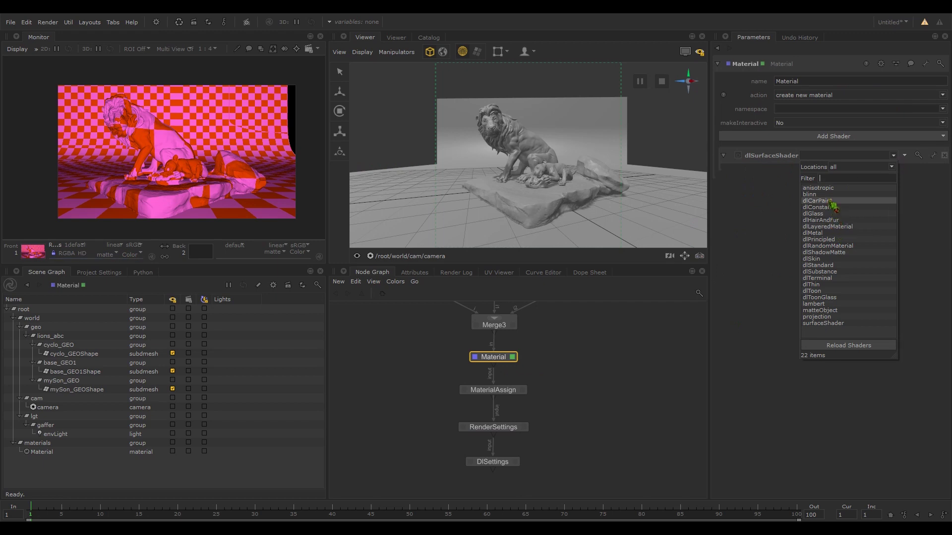
pyautogui.click(813, 233)
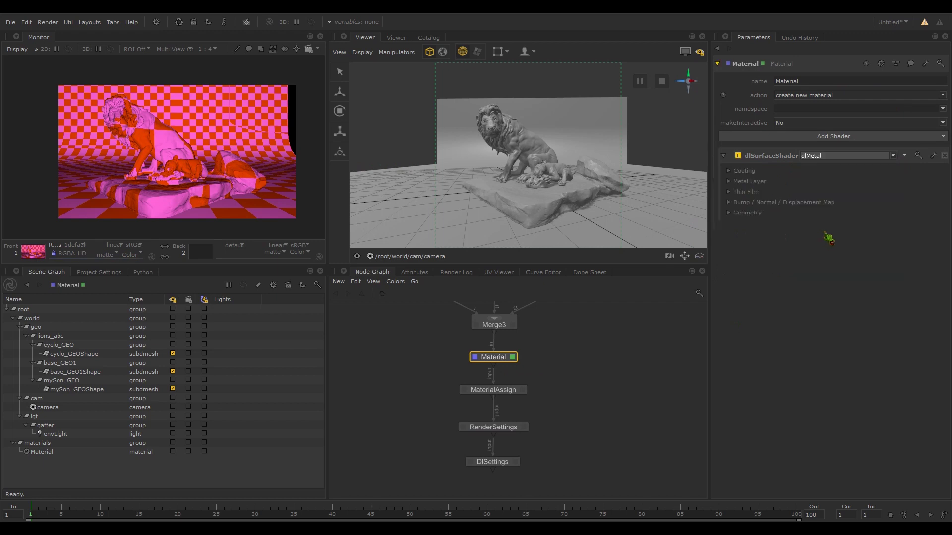
pyautogui.click(499, 395)
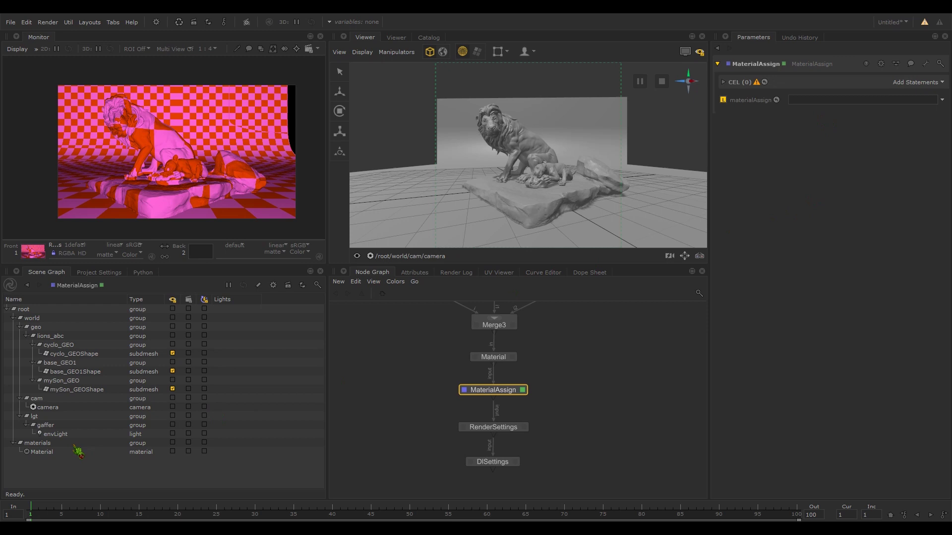
# - Point MaterialAssign at /root/materials/Material and add mySon_GEOShape to its CEL target paths
pyautogui.moveTo(747, 193); pyautogui.dragTo(166, 430)
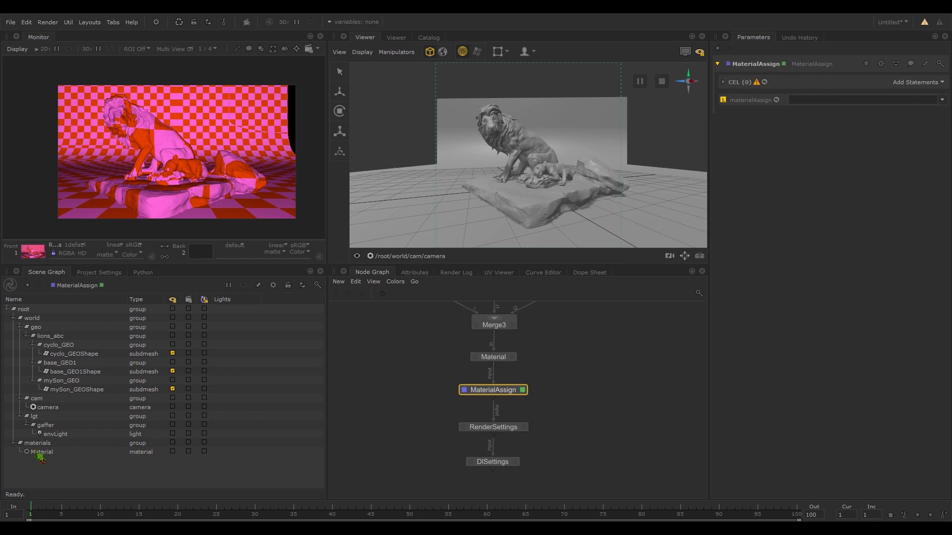
pyautogui.moveTo(42, 460); pyautogui.dragTo(822, 100)
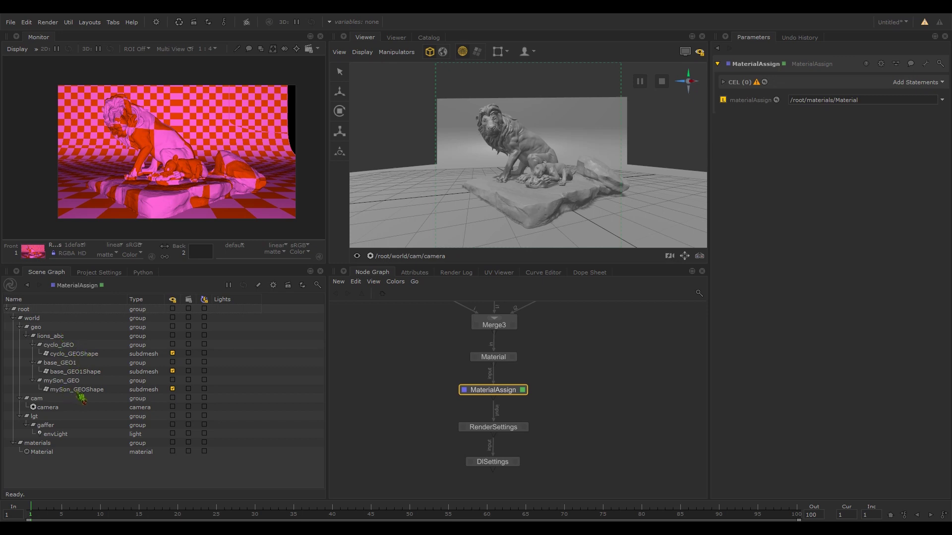
pyautogui.moveTo(79, 390); pyautogui.dragTo(877, 86)
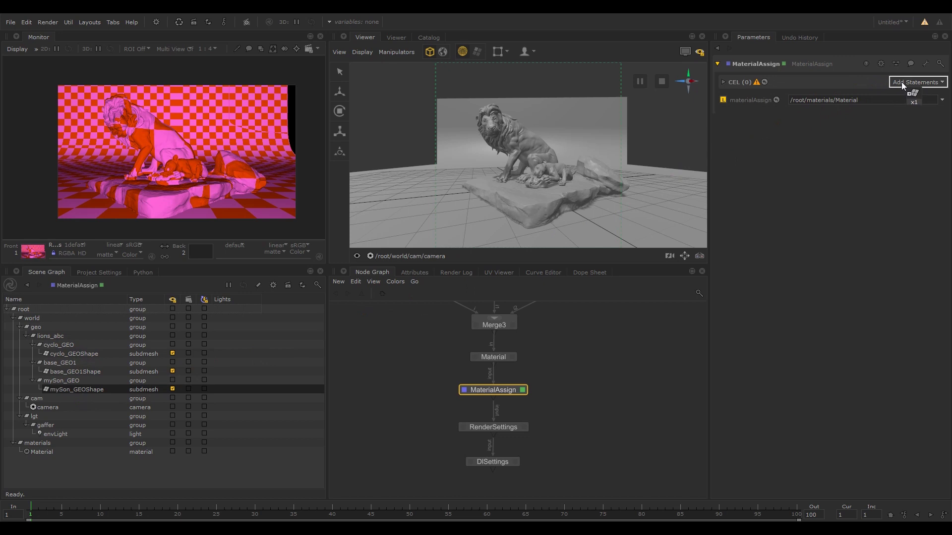
pyautogui.moveTo(901, 82); pyautogui.dragTo(71, 389)
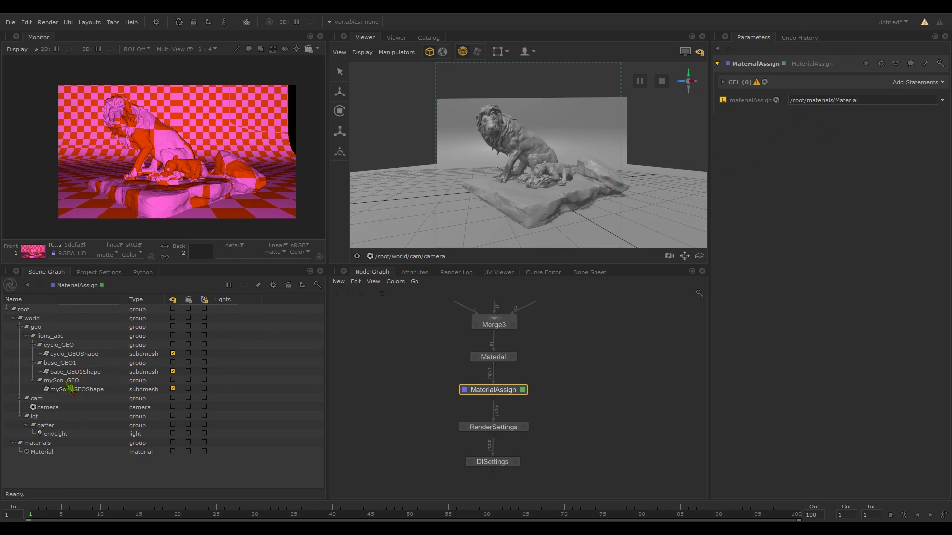
pyautogui.moveTo(37, 328)
pyautogui.mouseDown()
pyautogui.moveTo(263, 324)
pyautogui.moveTo(404, 254)
pyautogui.moveTo(832, 123)
pyautogui.moveTo(821, 105)
pyautogui.moveTo(694, 205)
pyautogui.moveTo(37, 337)
pyautogui.mouseUp()
pyautogui.moveTo(66, 391); pyautogui.dragTo(903, 82)
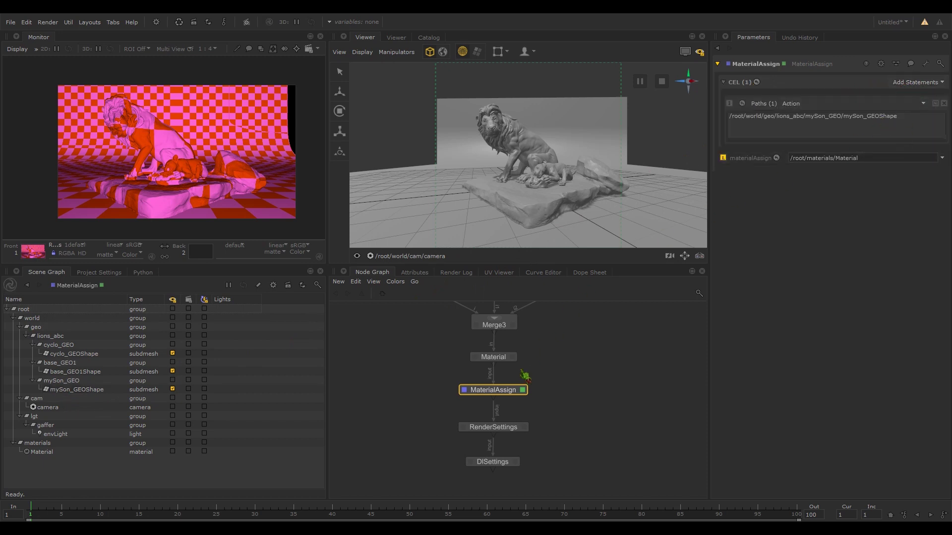
# - Launch a fresh Preview Render from RenderSettings and zoom the Monitor to inspect the metal cub
pyautogui.rightClick(502, 436)
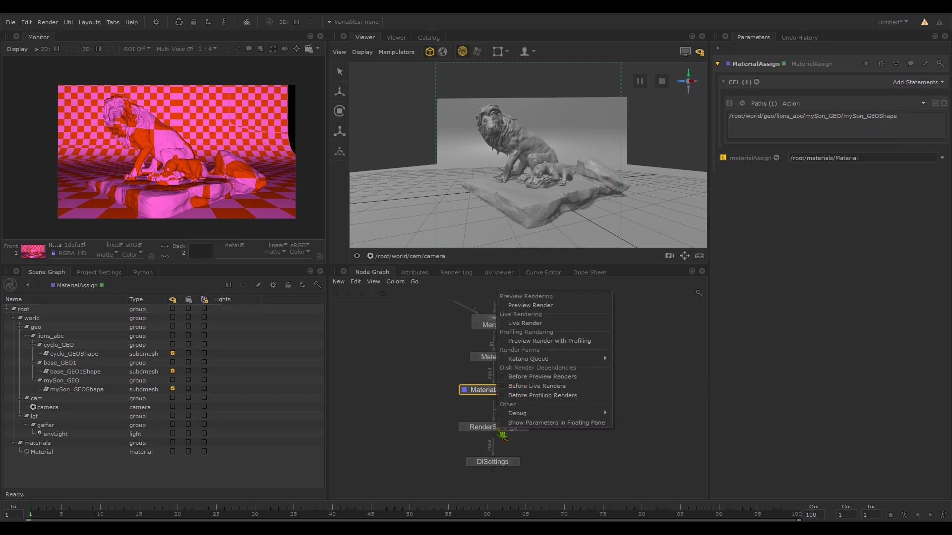
pyautogui.click(538, 306)
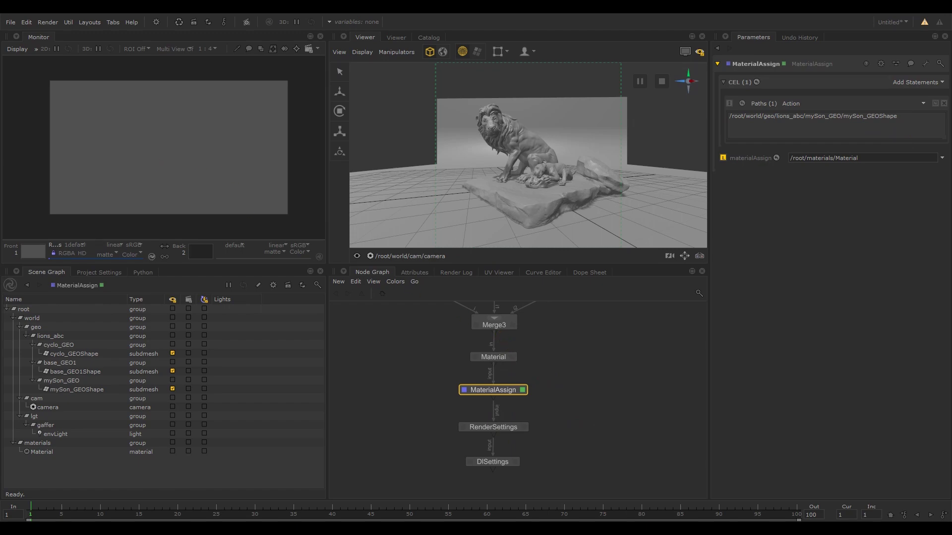
pyautogui.scroll(5, 209, 166)
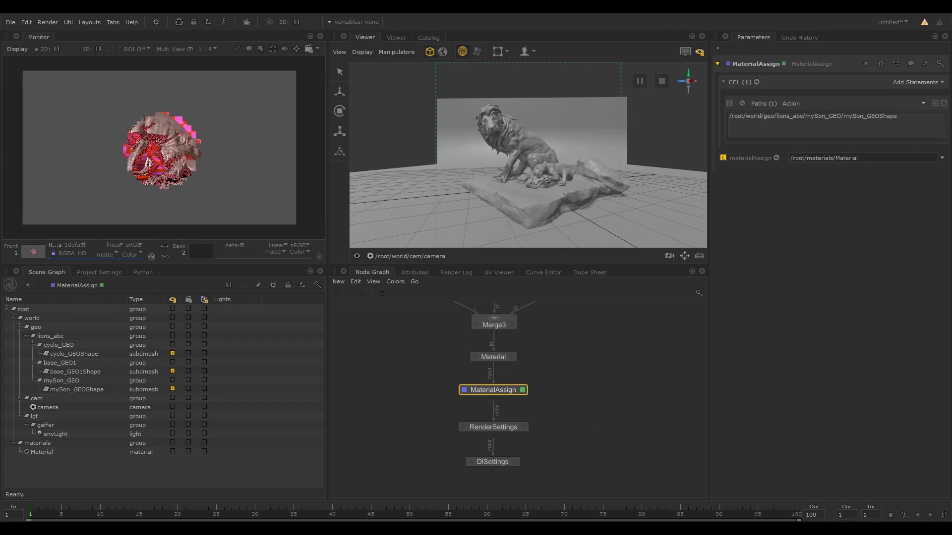
pyautogui.scroll(5, 245, 165)
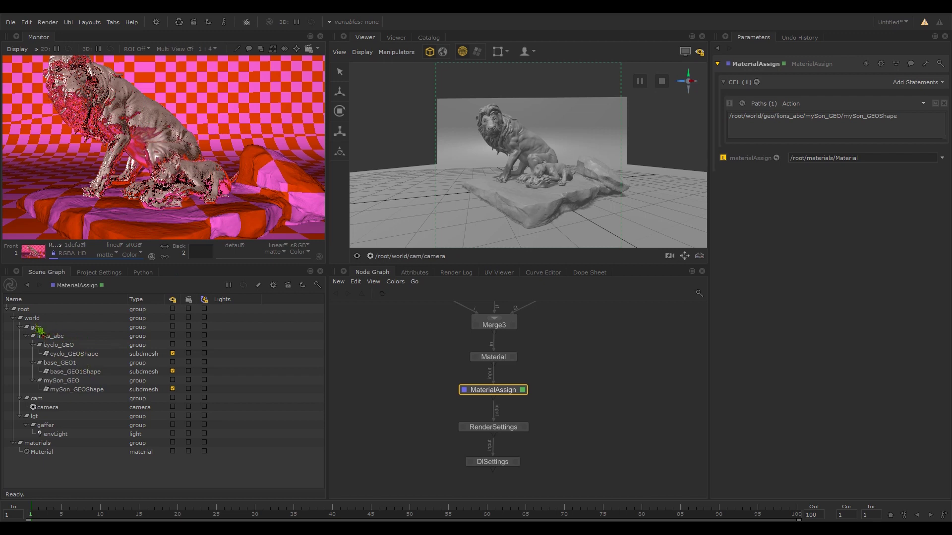
# - Retarget the MaterialAssign to /root/world/geo, removing the mySon_GEOShape path
pyautogui.moveTo(39, 331); pyautogui.dragTo(765, 138)
pyautogui.click(802, 118)
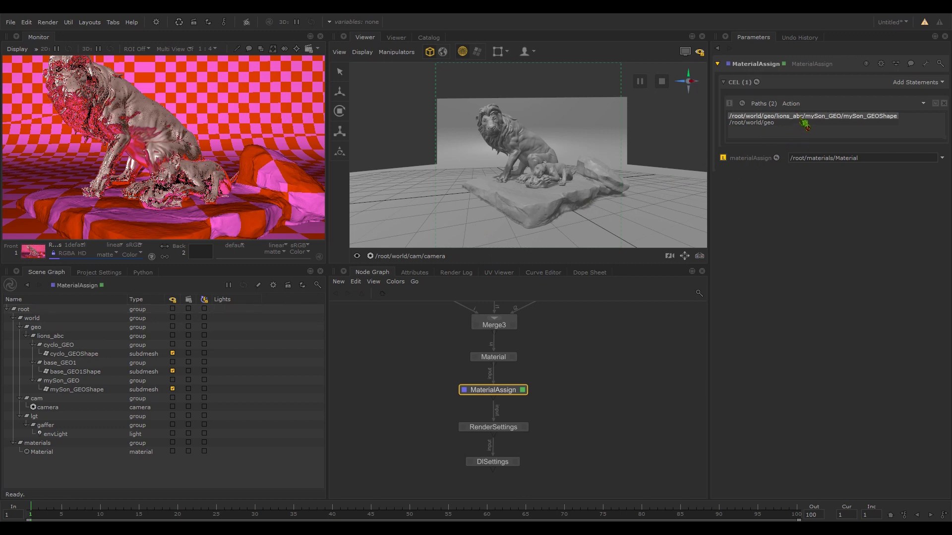
pyautogui.press('Delete')
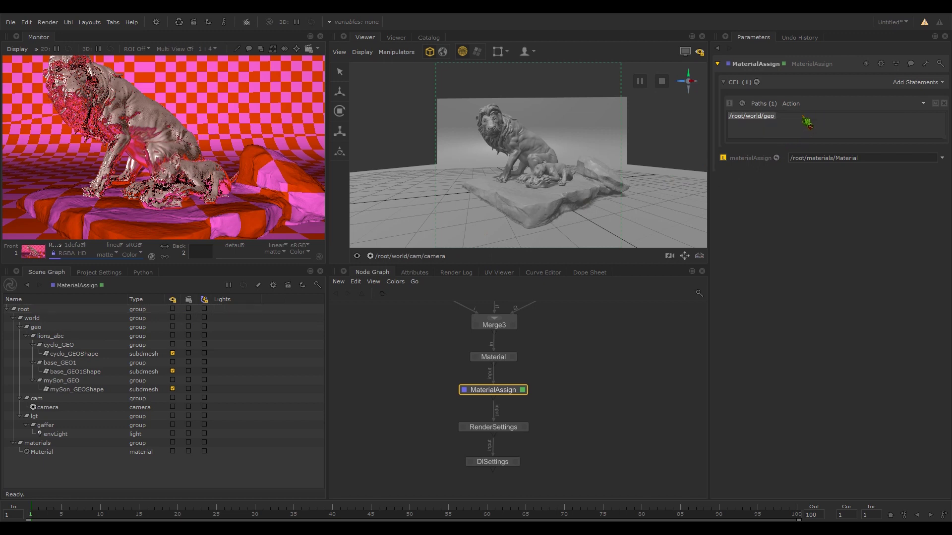
# - Launch a new Preview Render from the RenderSettings node
pyautogui.click(497, 429)
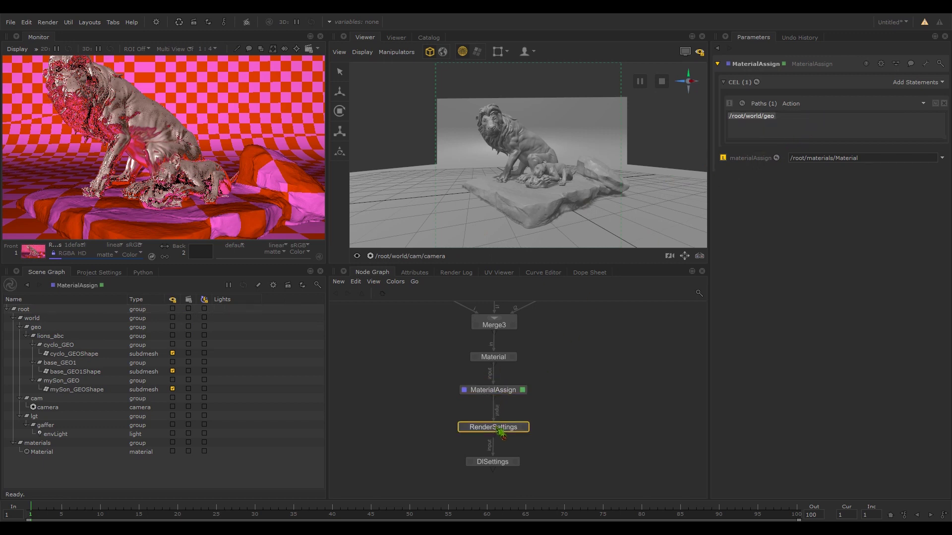
pyautogui.rightClick(498, 428)
pyautogui.click(545, 304)
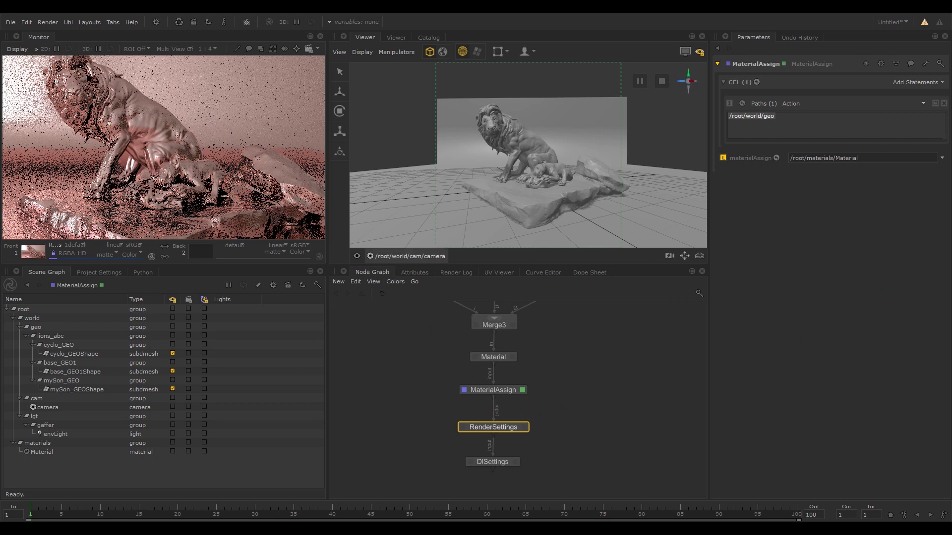
# - Start a Live Render from RenderSettings, then orbit the viewer to a low side angle and back to front
pyautogui.rightClick(499, 434)
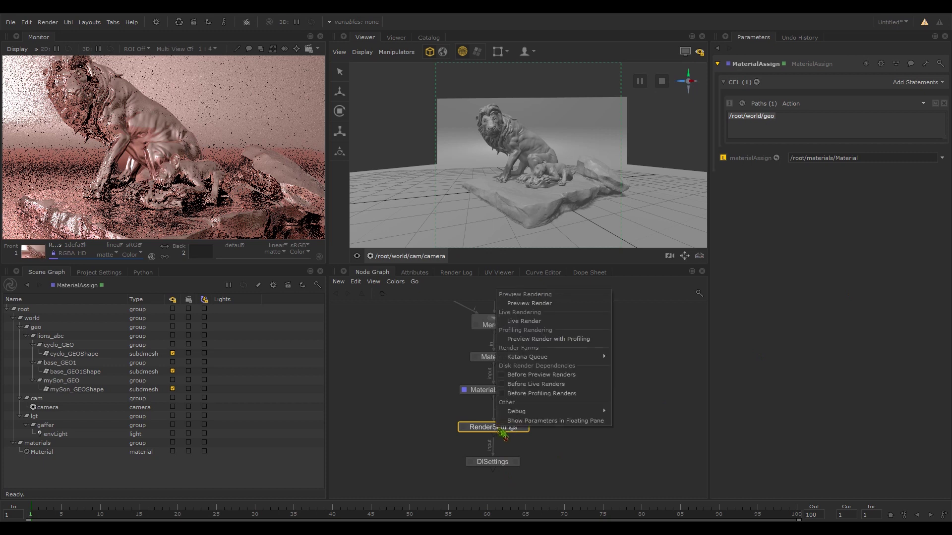
pyautogui.click(525, 322)
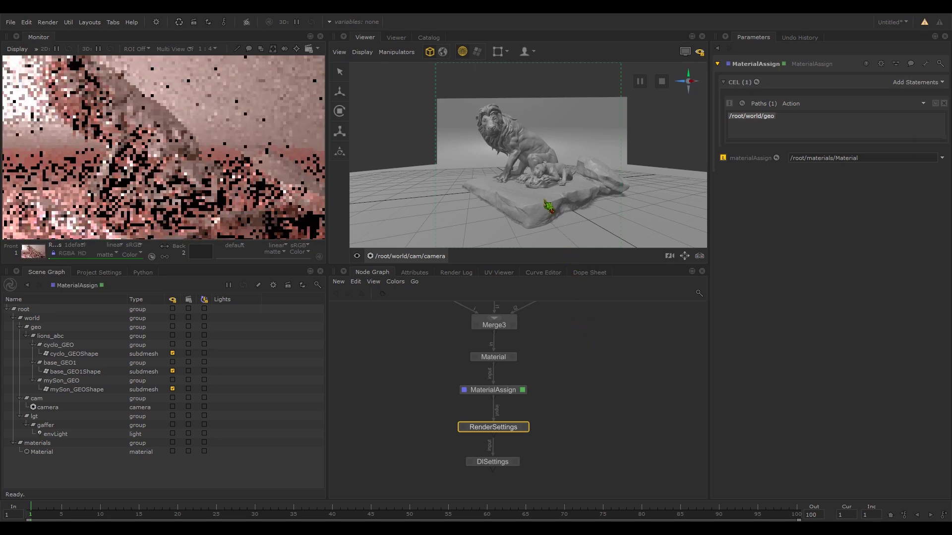
pyautogui.keyDown('alt'); pyautogui.moveTo(548, 206); pyautogui.dragTo(512, 187); pyautogui.keyUp('alt')
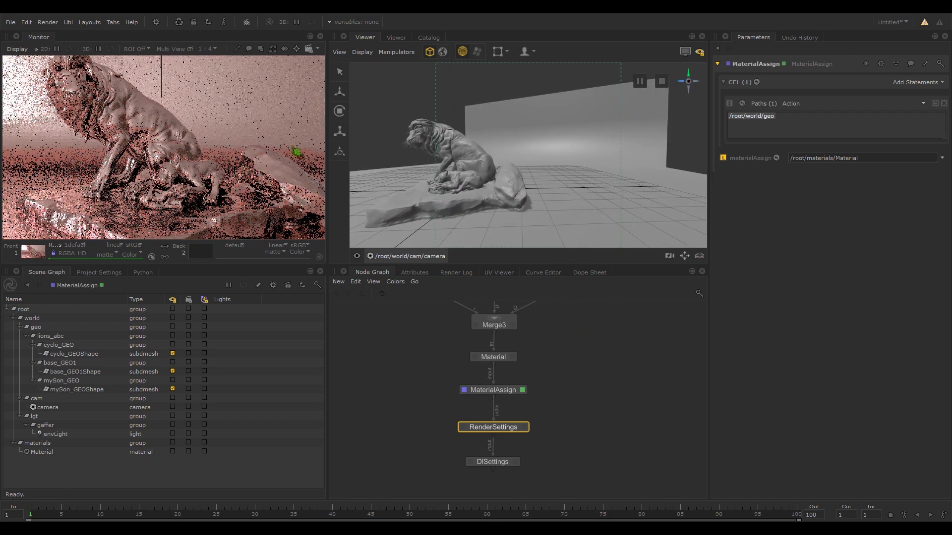
pyautogui.keyDown('alt'); pyautogui.moveTo(431, 187); pyautogui.dragTo(485, 186); pyautogui.keyUp('alt')
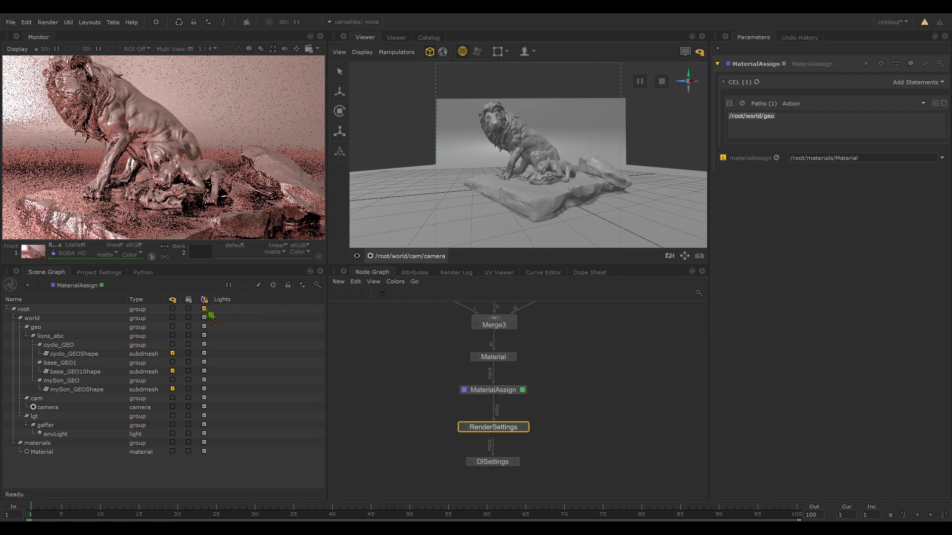
# - Enable Render Updates on the root Scene Graph row and orbit the viewer slightly around the lion
pyautogui.click(205, 309)
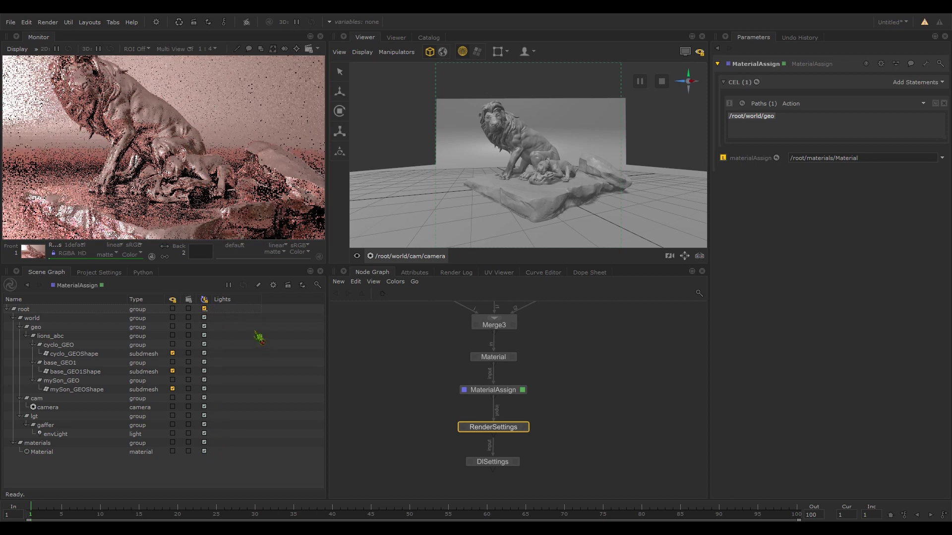
pyautogui.keyDown('alt'); pyautogui.moveTo(537, 166); pyautogui.dragTo(583, 164); pyautogui.keyUp('alt')
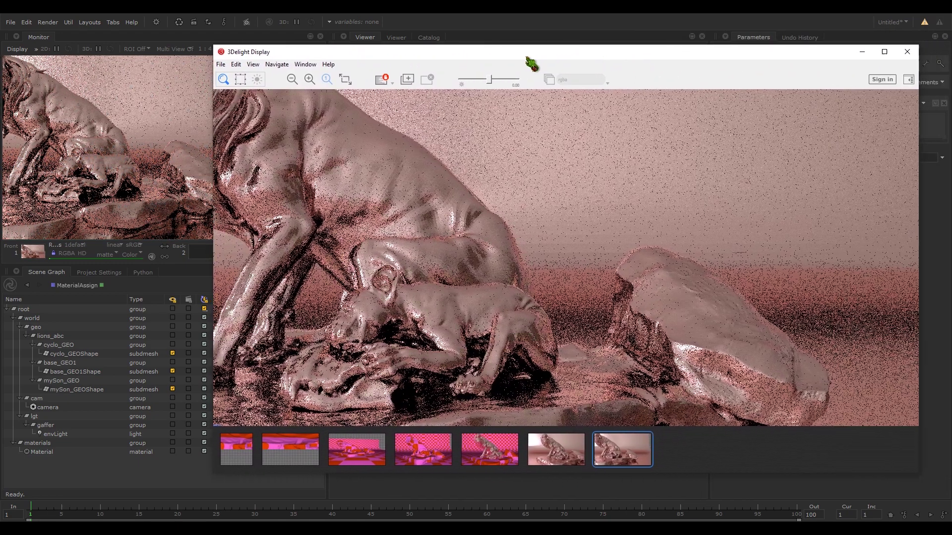
# - Compare the three stored renders, delete the oldest test renders, and move the display window off Katana
pyautogui.moveTo(529, 59); pyautogui.dragTo(506, 59)
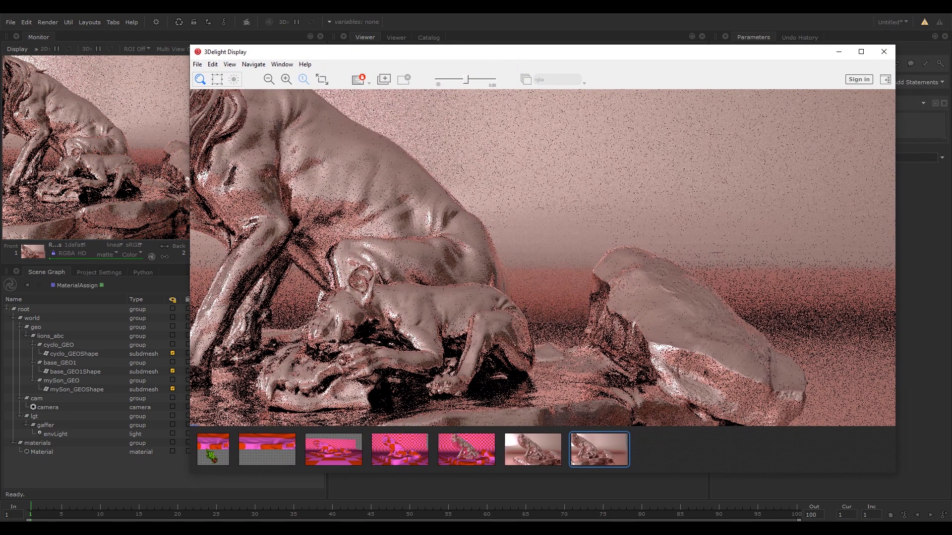
pyautogui.click(218, 455)
pyautogui.click(263, 452)
pyautogui.click(338, 449)
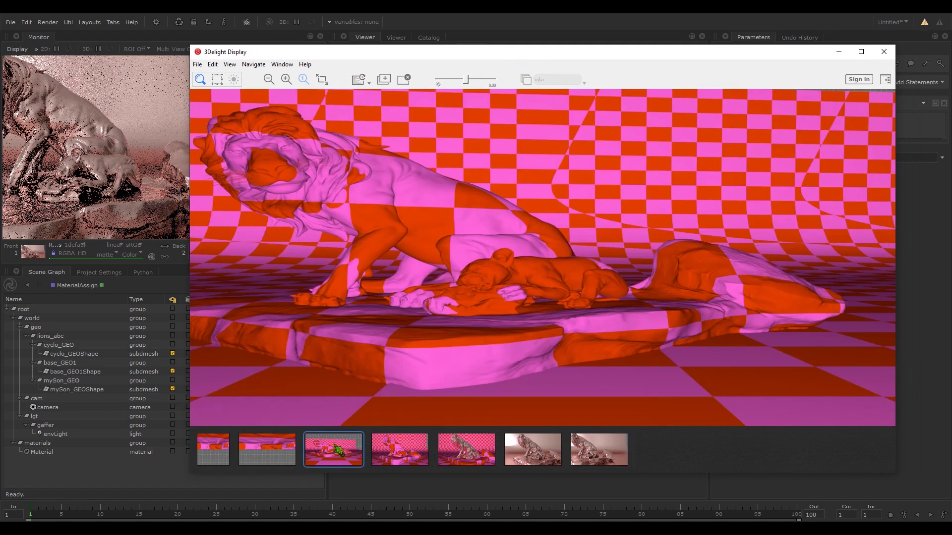
pyautogui.click(218, 455)
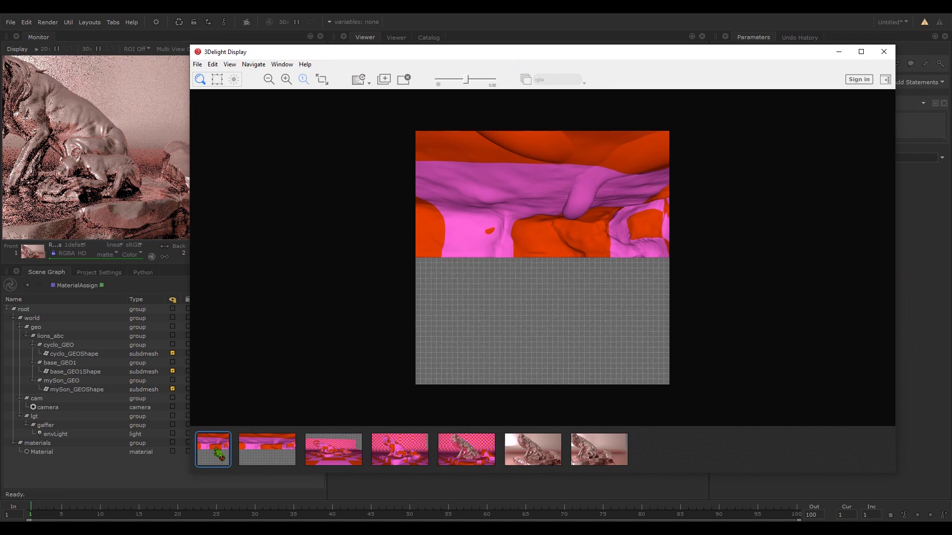
pyautogui.press('Delete')
pyautogui.press('Delete')
pyautogui.press('Delete')
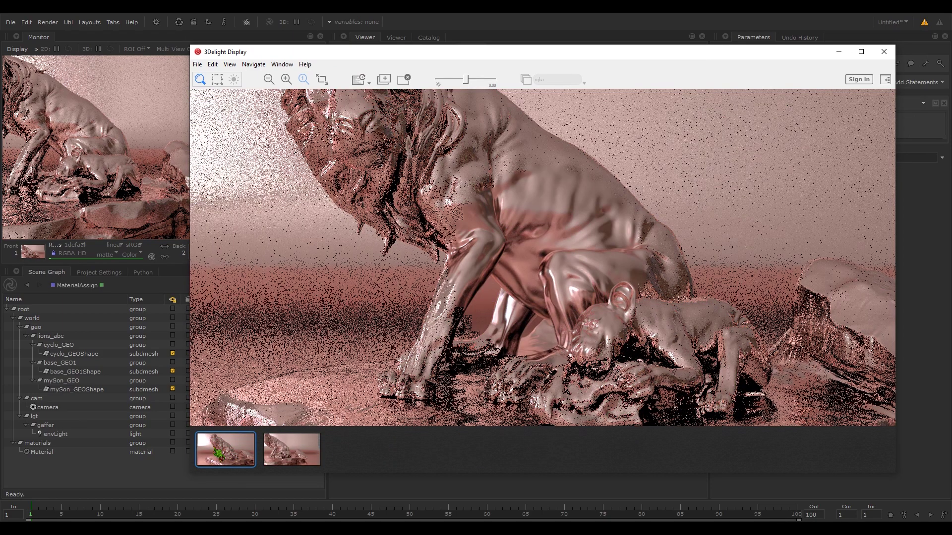
pyautogui.moveTo(490, 57); pyautogui.dragTo(951, 70)
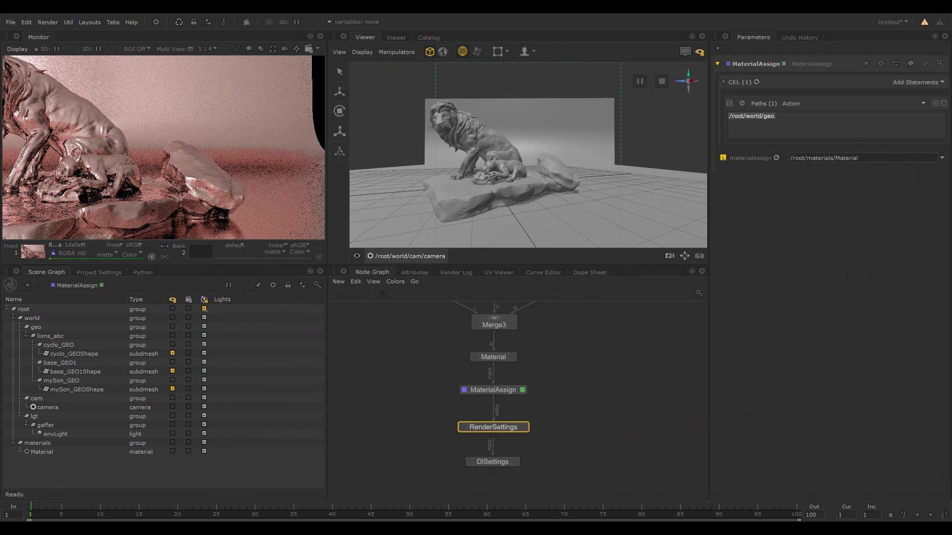
# - Set DlSettings Shading Samples to 512, Pixel Samples to 64 and Volume Samples to 256
pyautogui.moveTo(594, 418); pyautogui.dragTo(551, 386, button='middle')
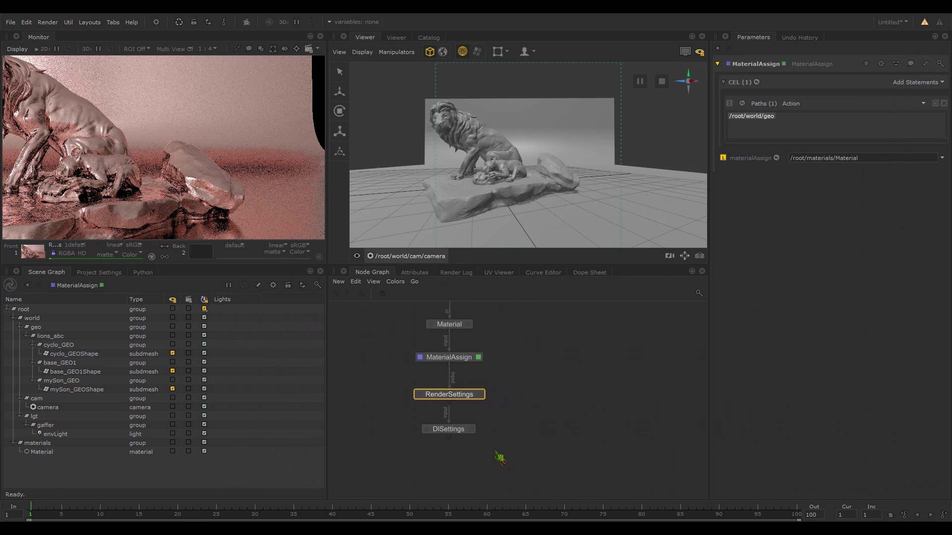
pyautogui.click(454, 435)
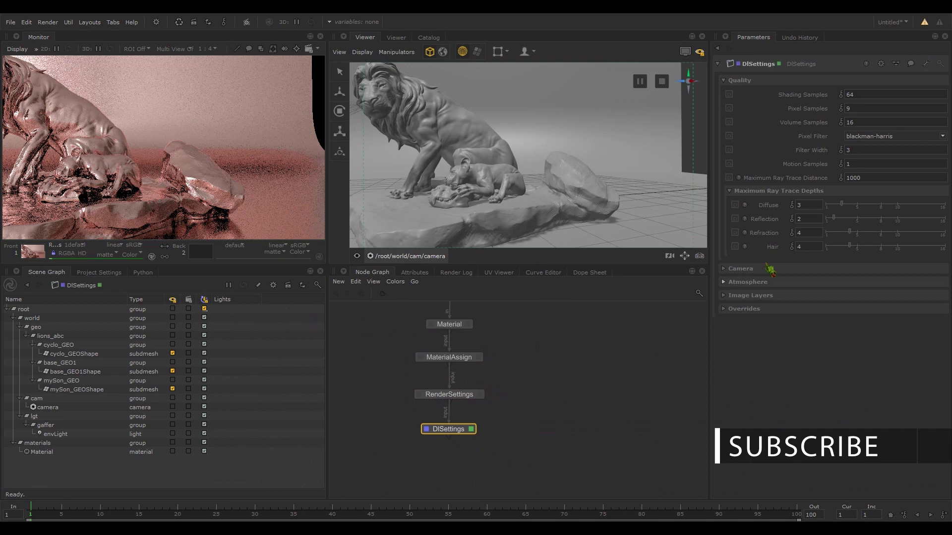
pyautogui.moveTo(856, 94); pyautogui.dragTo(826, 105, button='middle')
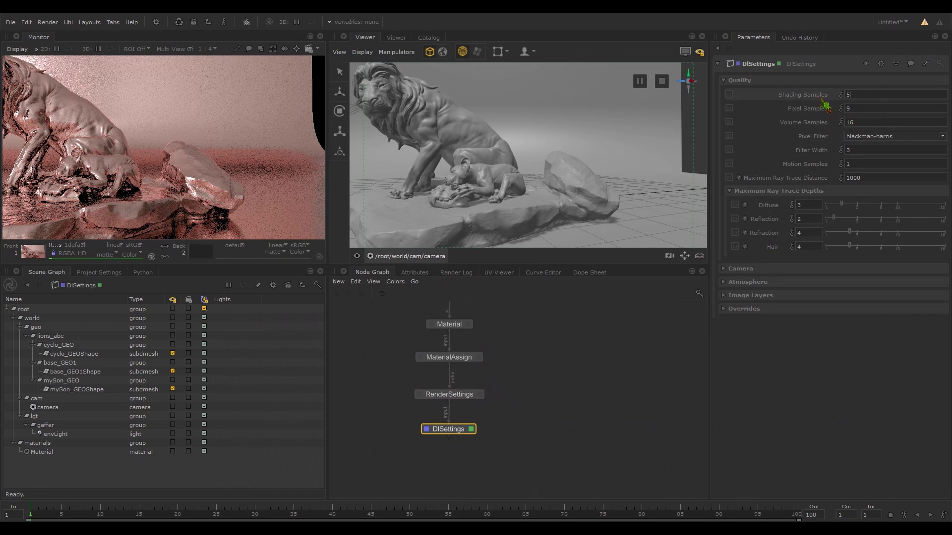
pyautogui.write('512')
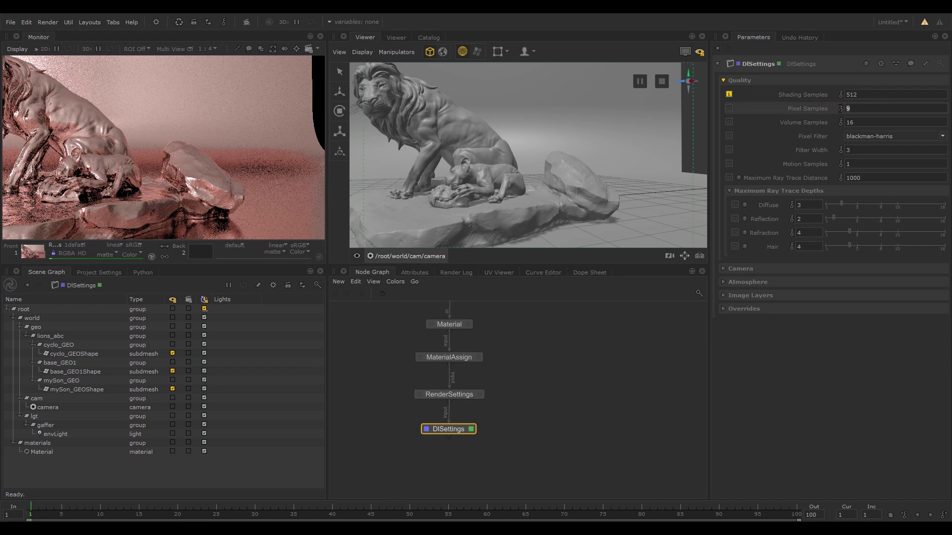
pyautogui.click(846, 108)
pyautogui.write('64')
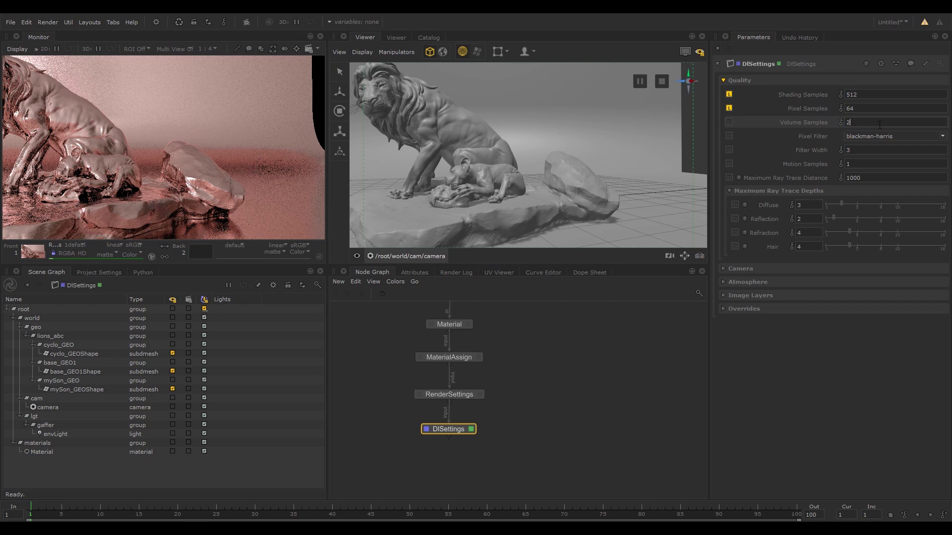
pyautogui.click(870, 122)
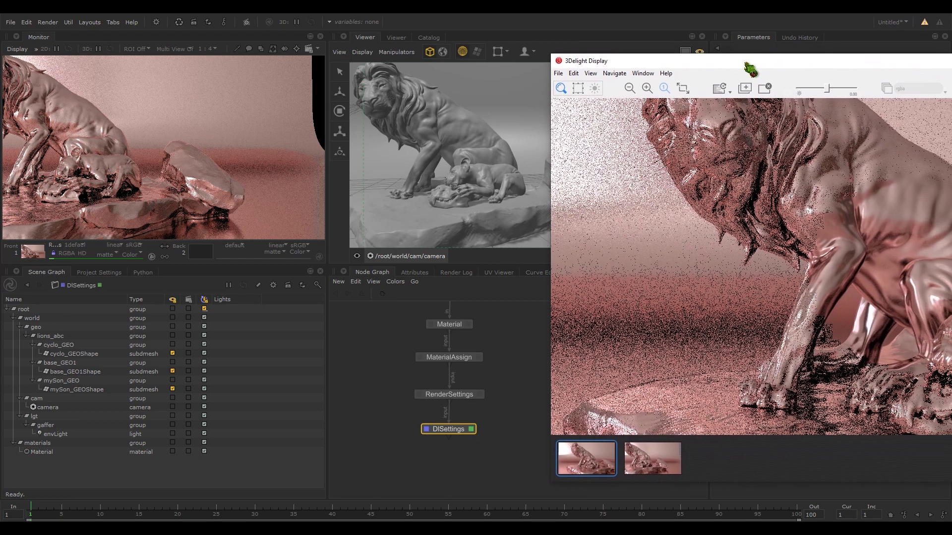
# - Preview render from DlSettings, move the display window aside, and orbit the viewer around the lion
pyautogui.rightClick(459, 428)
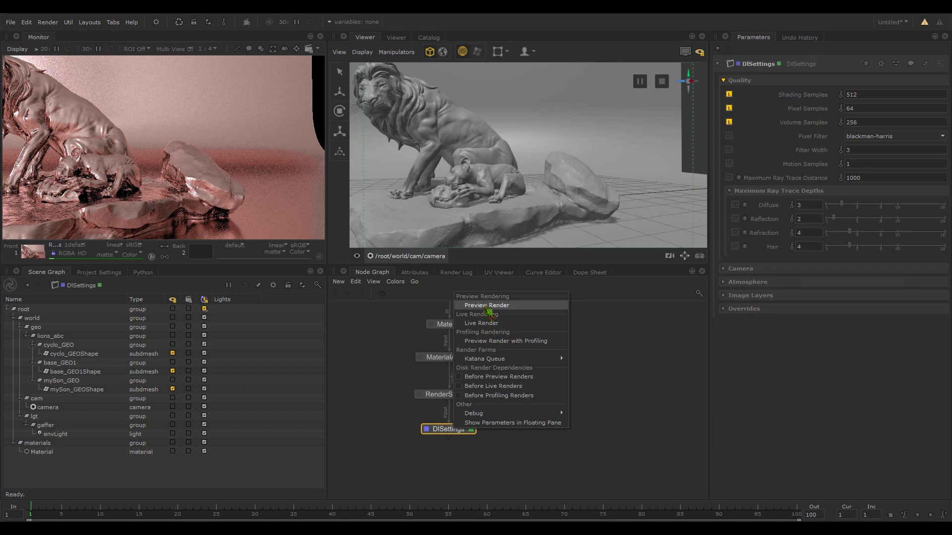
pyautogui.click(487, 306)
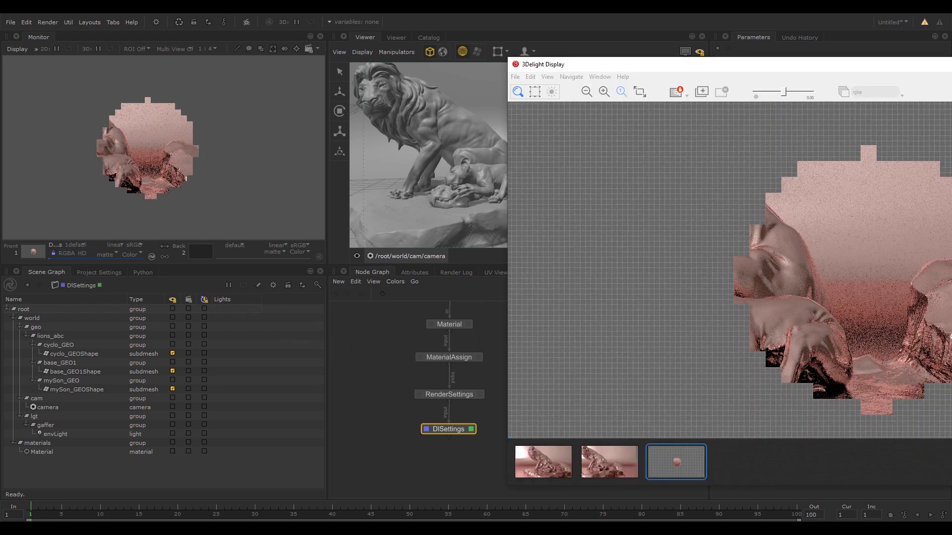
pyautogui.moveTo(856, 73); pyautogui.dragTo(710, 66)
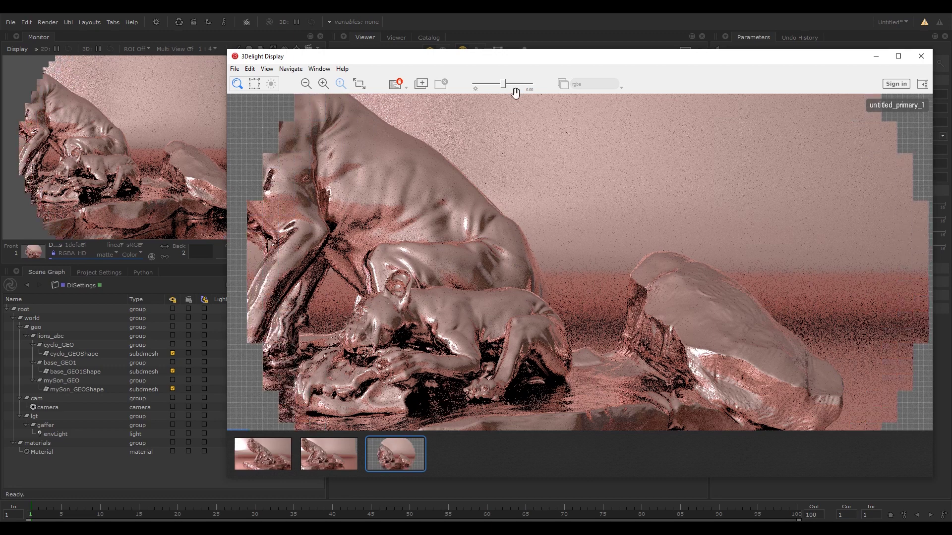
pyautogui.moveTo(503, 58); pyautogui.dragTo(948, 70)
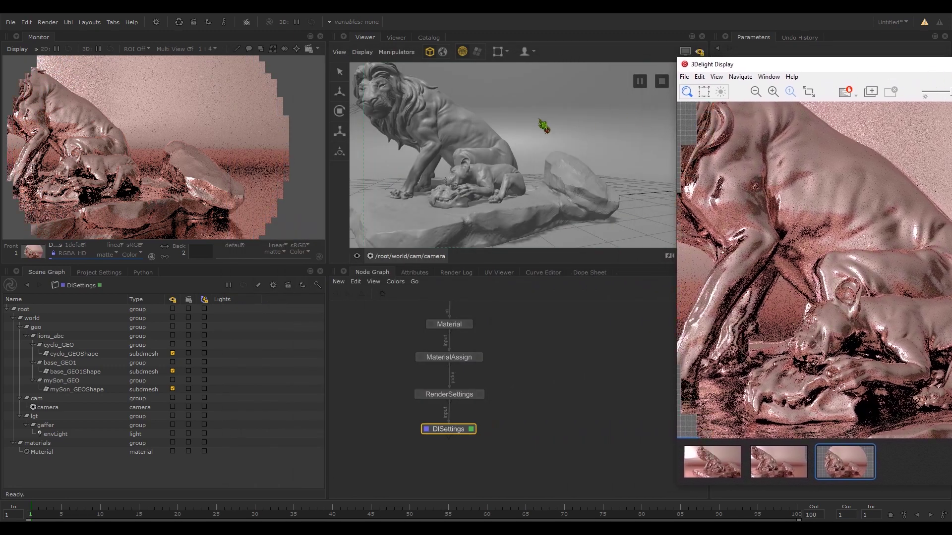
pyautogui.click(482, 142)
pyautogui.moveTo(495, 143)
pyautogui.keyDown('alt'); pyautogui.mouseDown()
pyautogui.moveTo(484, 144)
pyautogui.moveTo(482, 163)
pyautogui.moveTo(506, 164)
pyautogui.moveTo(495, 186)
pyautogui.moveTo(543, 181)
pyautogui.moveTo(516, 180)
pyautogui.moveTo(504, 193)
pyautogui.moveTo(533, 243)
pyautogui.moveTo(534, 204)
pyautogui.mouseUp(); pyautogui.keyUp('alt')
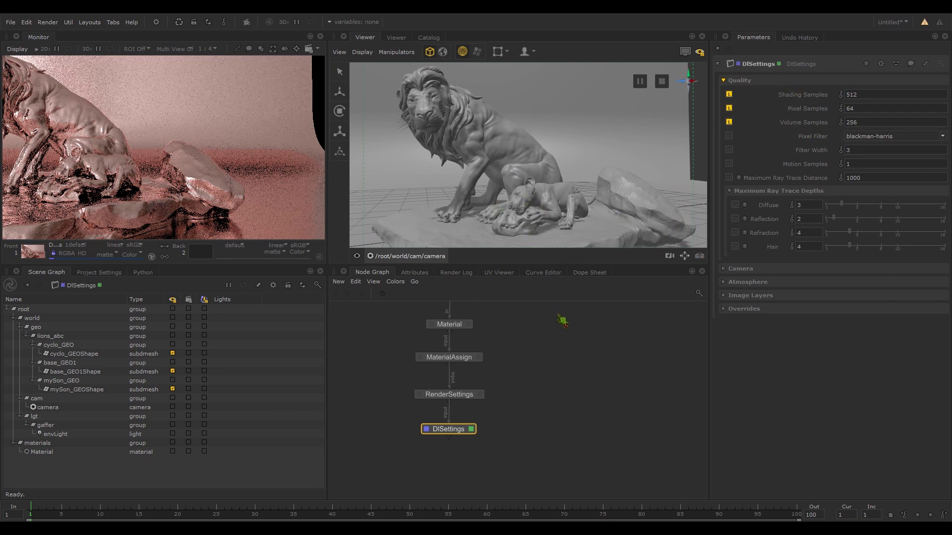
# - View and edit the CameraCreate node (fov 50) and adjust the camera view
pyautogui.moveTo(549, 350); pyautogui.dragTo(551, 422, button='middle')
pyautogui.click(450, 336)
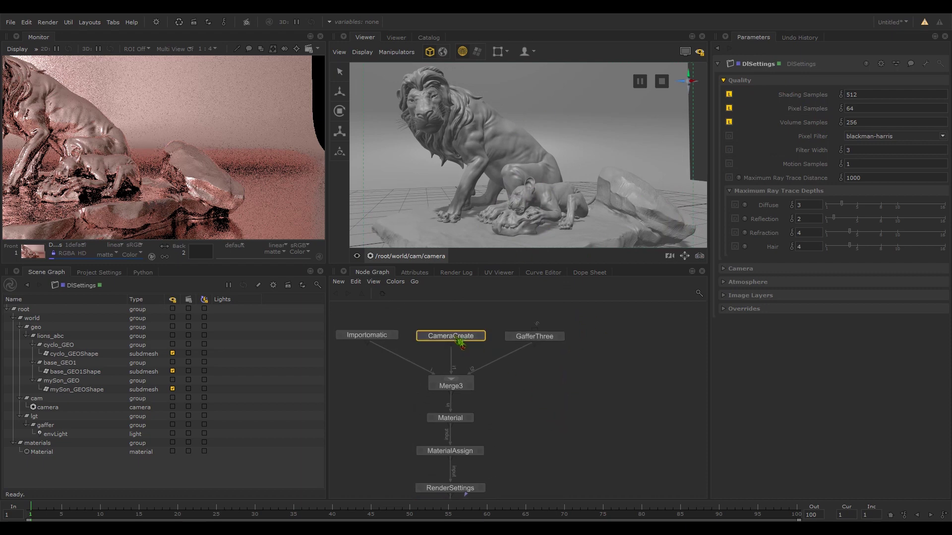
pyautogui.press('v')
pyautogui.press('e')
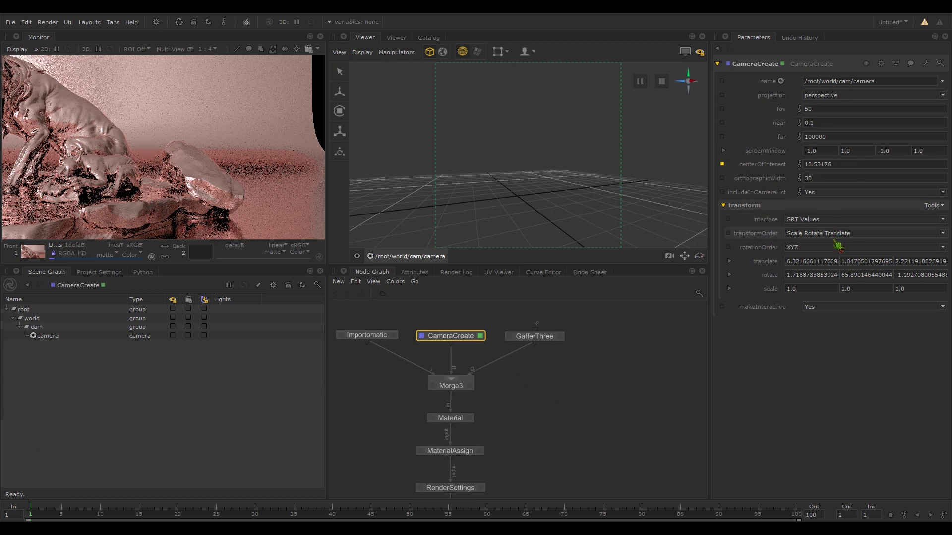
pyautogui.keyDown('alt'); pyautogui.moveTo(675, 218); pyautogui.dragTo(619, 194); pyautogui.keyUp('alt')
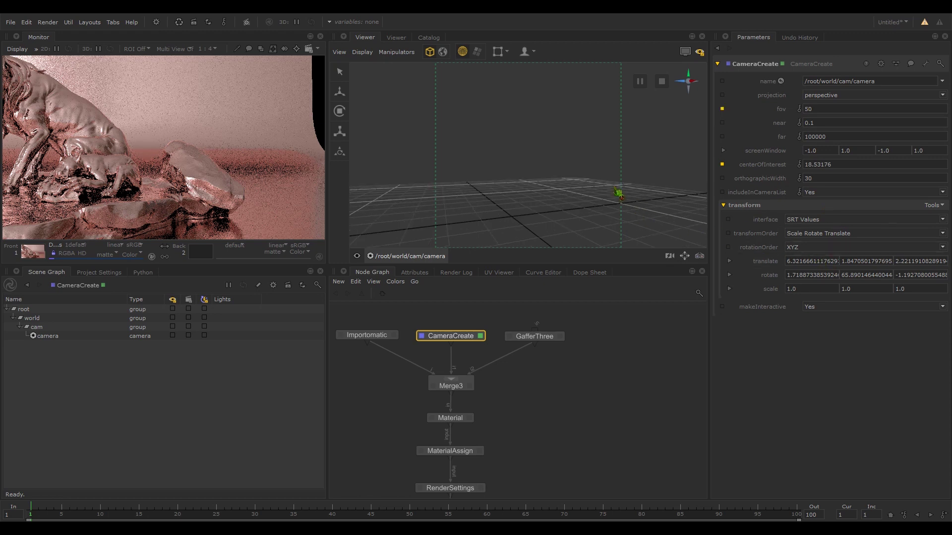
# - Set the view flag back on DlSettings to show the full scene again
pyautogui.moveTo(551, 438); pyautogui.dragTo(579, 363, button='middle')
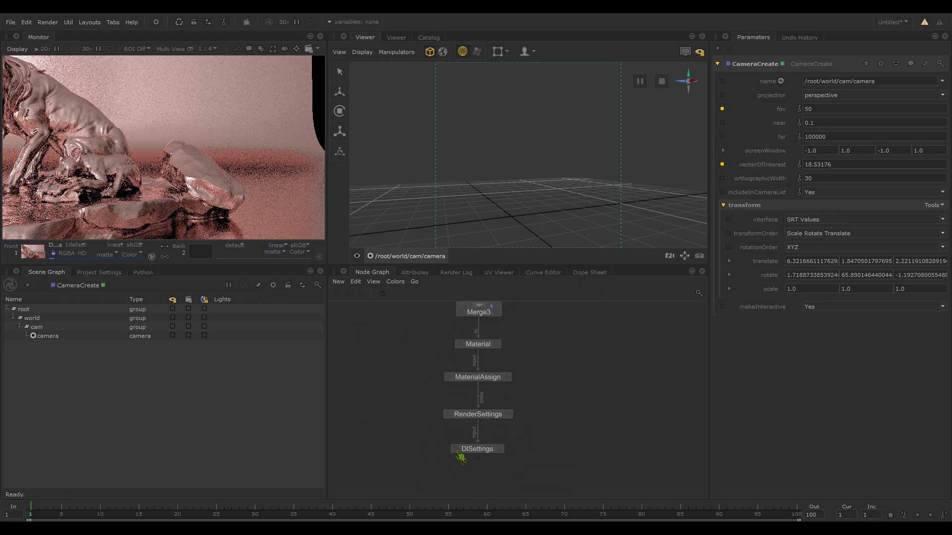
pyautogui.press('v')
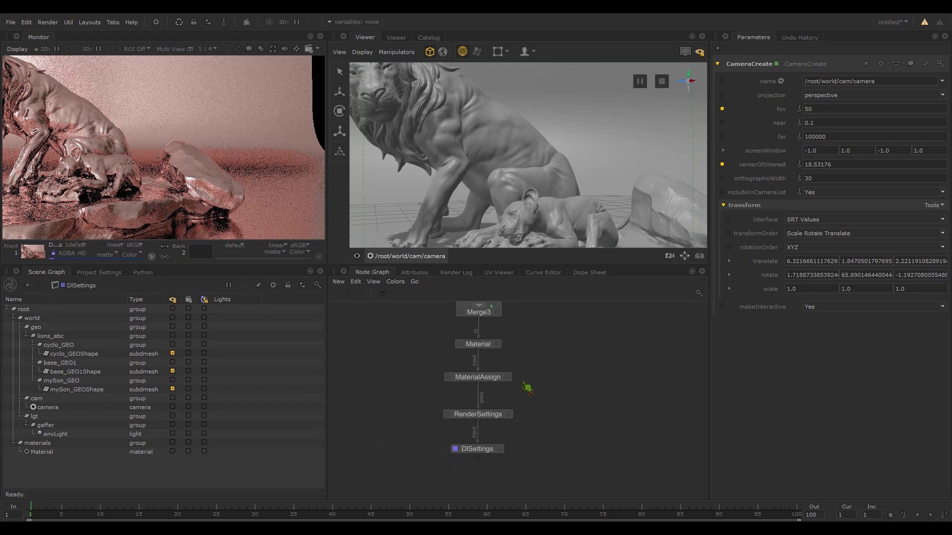
pyautogui.moveTo(527, 389); pyautogui.dragTo(541, 444, button='middle')
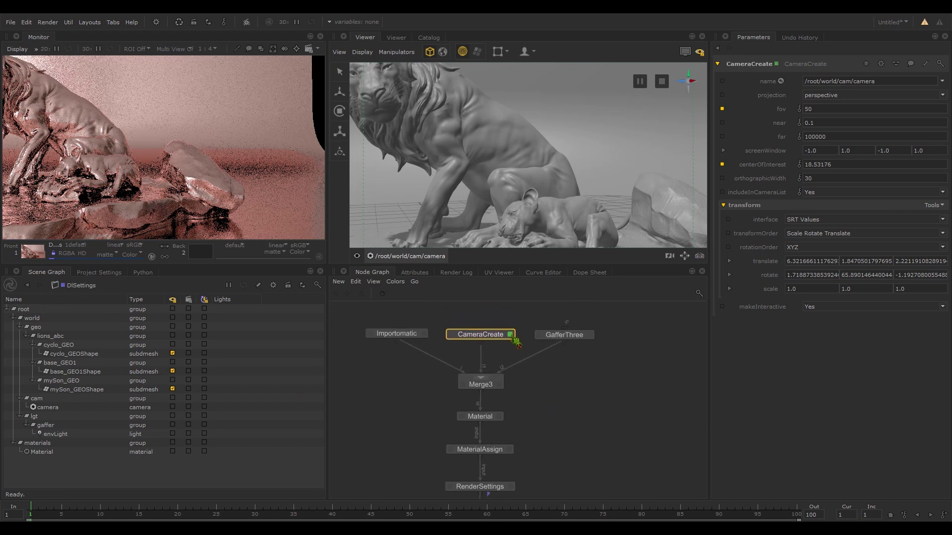
# - Show GafferThree's lighting parameters while orbiting and dollying the viewer around the lion
pyautogui.click(590, 337)
pyautogui.keyDown('alt'); pyautogui.moveTo(526, 178); pyautogui.dragTo(570, 170); pyautogui.keyUp('alt')
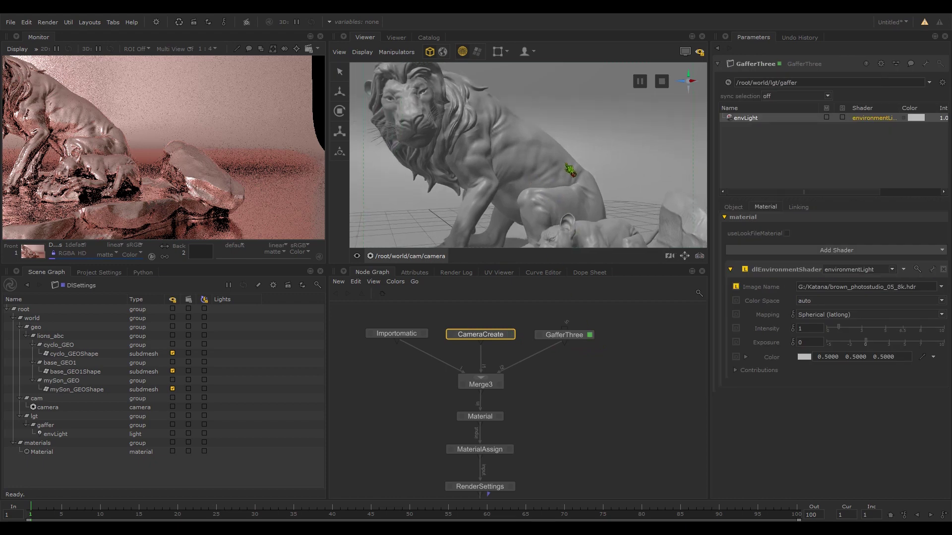
pyautogui.scroll(-5, 570, 172)
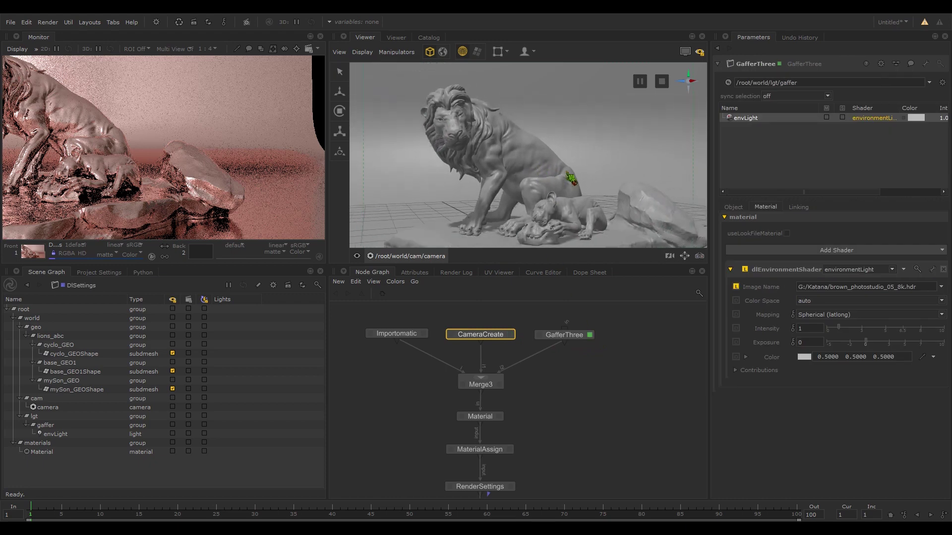
pyautogui.scroll(-3, 570, 177)
pyautogui.scroll(-2, 565, 177)
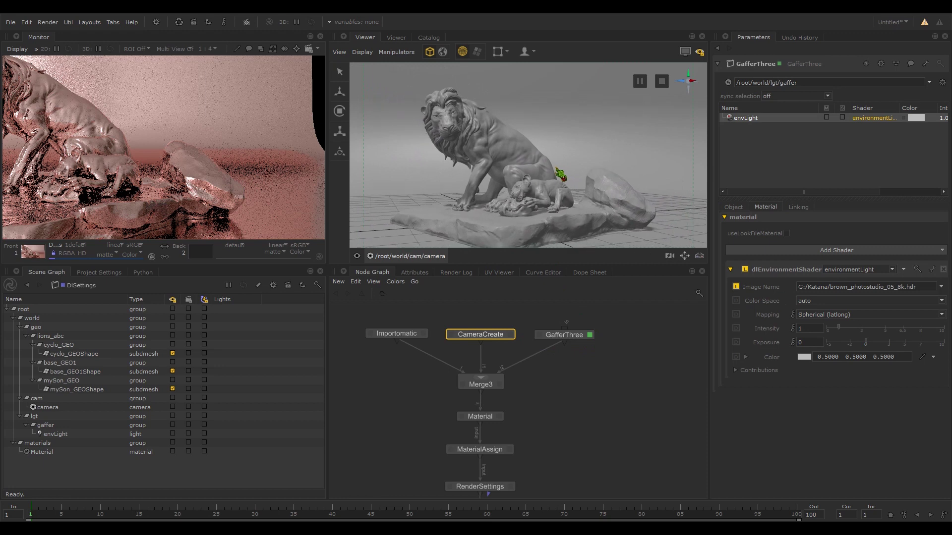
pyautogui.moveTo(561, 175)
pyautogui.keyDown('alt'); pyautogui.mouseDown()
pyautogui.moveTo(510, 198)
pyautogui.moveTo(549, 184)
pyautogui.mouseUp(); pyautogui.keyUp('alt')
# - Review DlSettings, Importomatic and CameraCreate, ending on GafferThree's envLight using brown_photostudio_05_8k.hdr
pyautogui.moveTo(567, 352); pyautogui.dragTo(551, 306, button='middle')
pyautogui.click(502, 472)
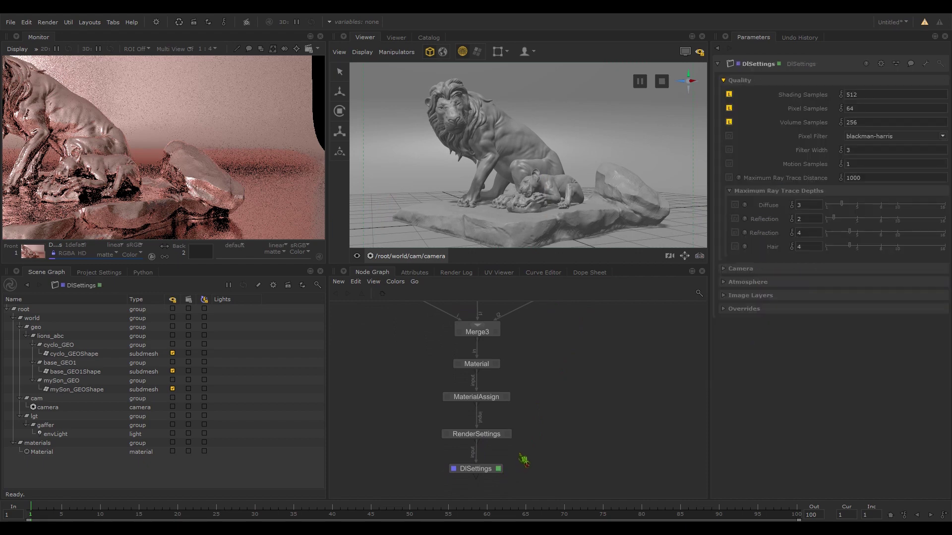
pyautogui.moveTo(573, 353); pyautogui.dragTo(594, 414, button='middle')
pyautogui.click(440, 344)
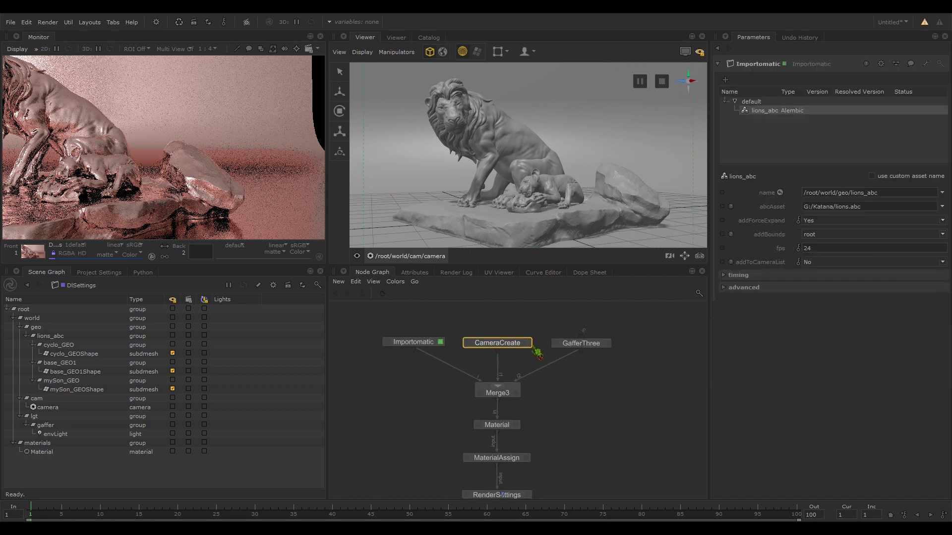
pyautogui.click(528, 344)
pyautogui.click(606, 344)
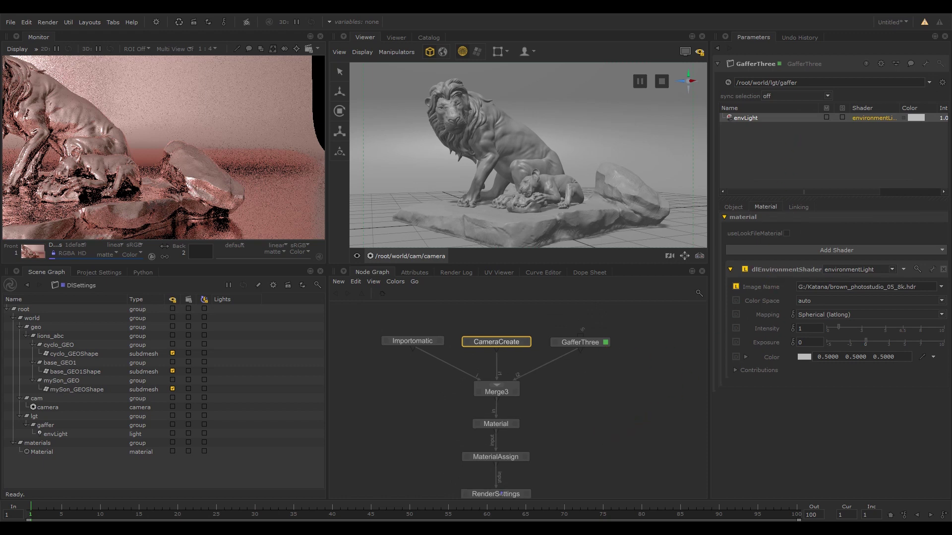
pyautogui.moveTo(593, 446); pyautogui.dragTo(577, 379, button='middle')
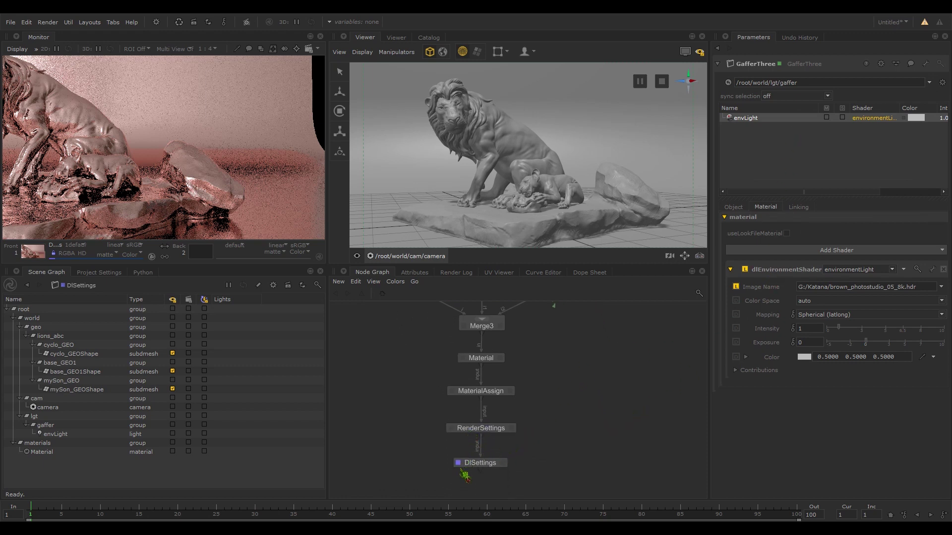
pyautogui.moveTo(575, 356); pyautogui.dragTo(574, 392, button='middle')
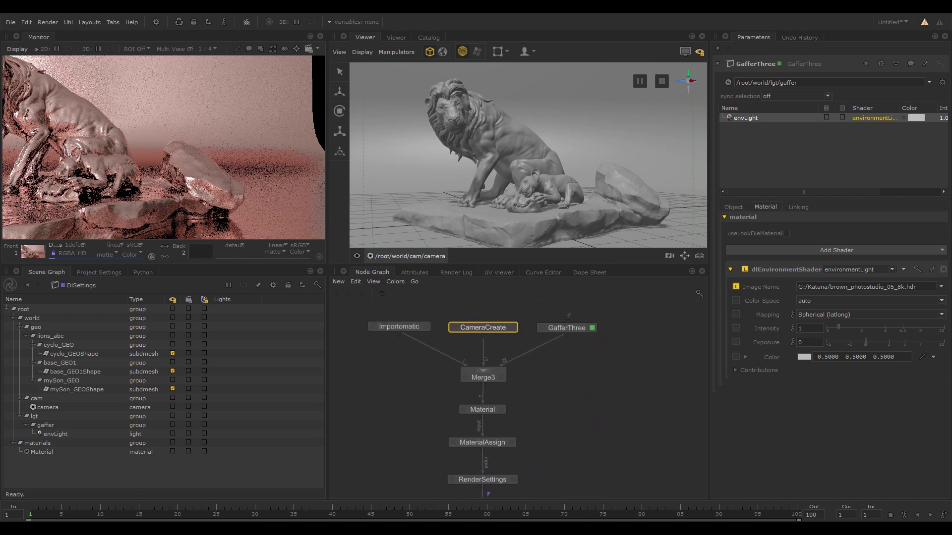
# - Move the display window aside and launch a Preview Render from the DlSettings node
pyautogui.moveTo(680, 50); pyautogui.dragTo(622, 62)
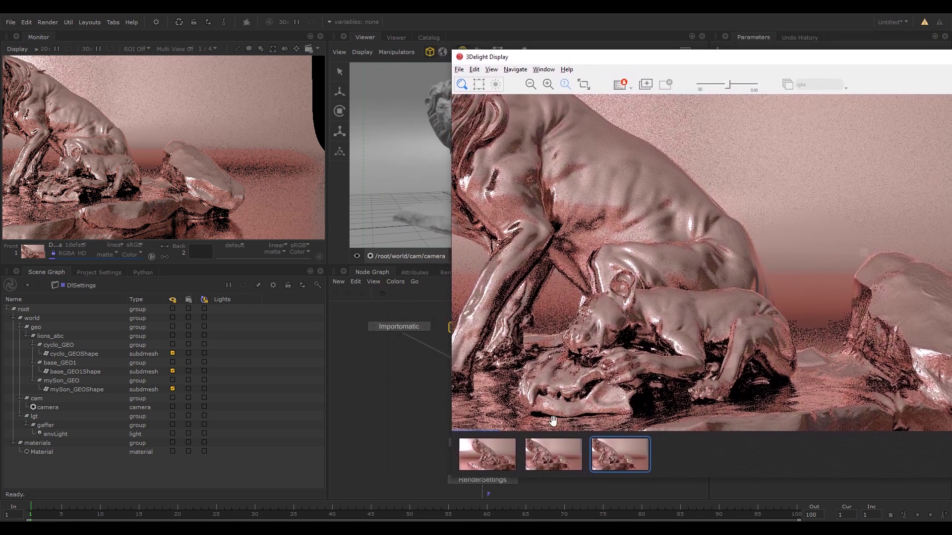
pyautogui.click(403, 443)
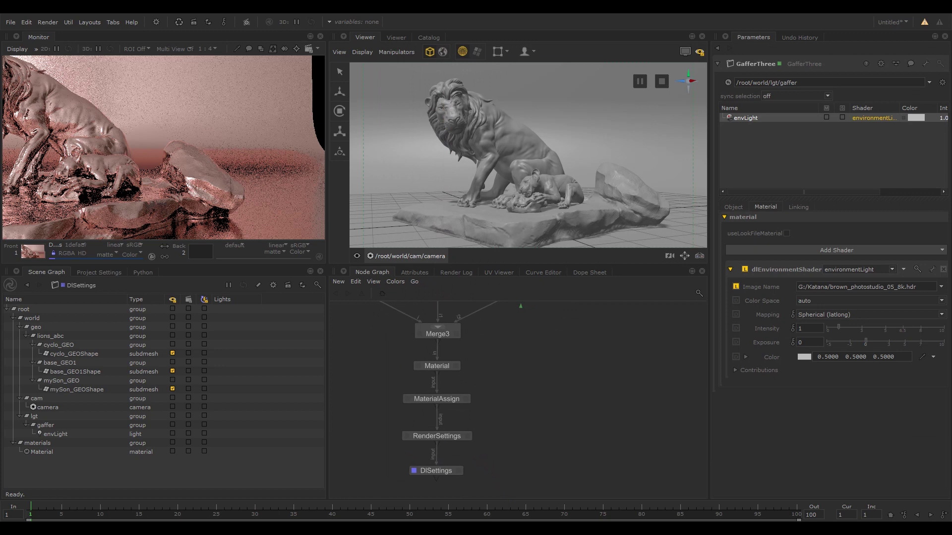
pyautogui.rightClick(439, 476)
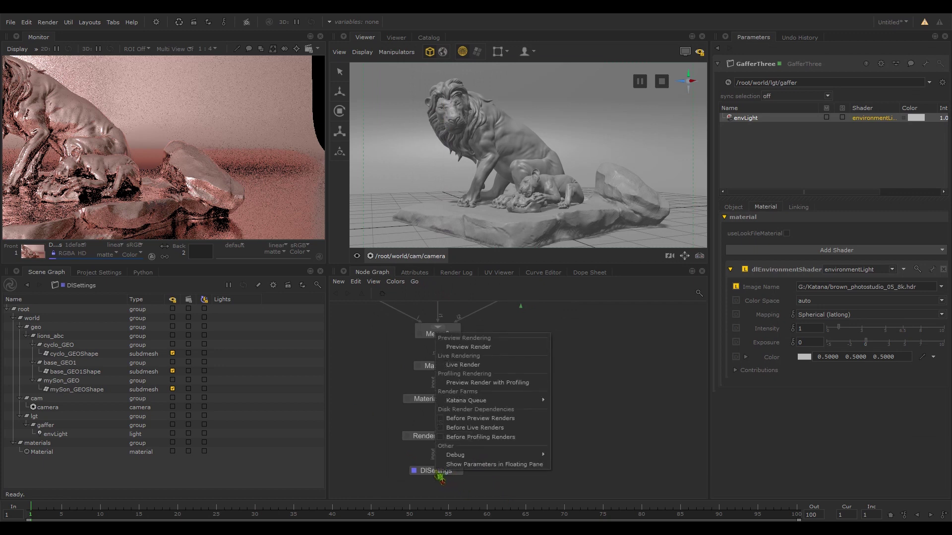
pyautogui.click(469, 347)
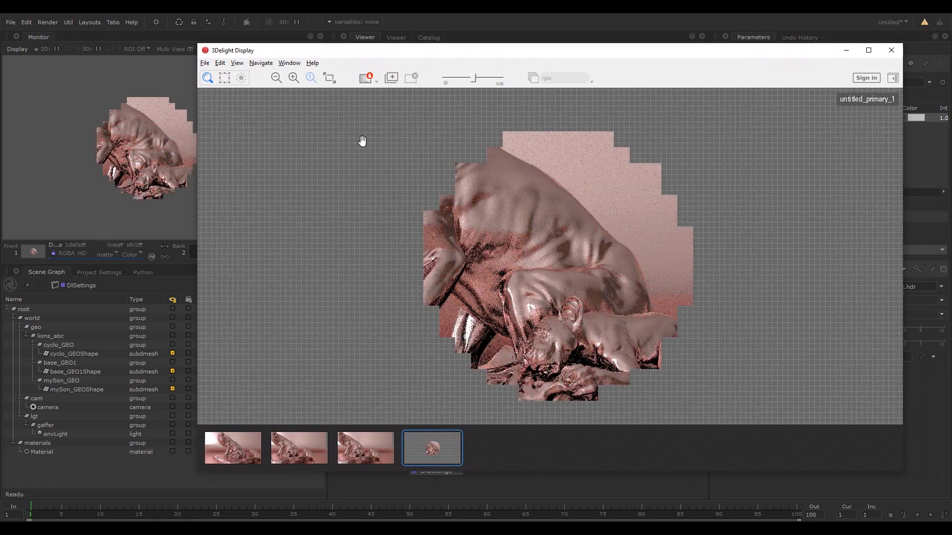
# - Zoom out twice in 3Delight Display to see the whole metallic lion render
pyautogui.click(277, 78)
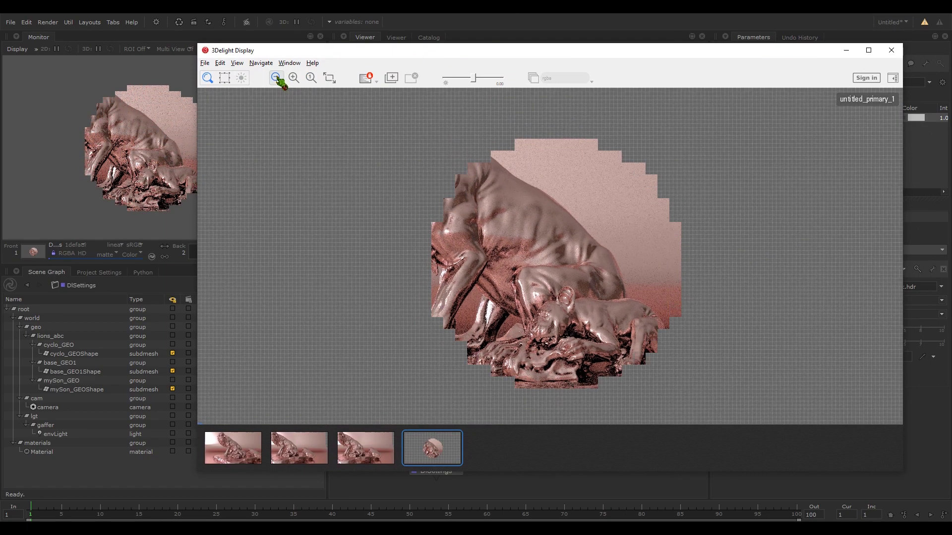
pyautogui.click(278, 78)
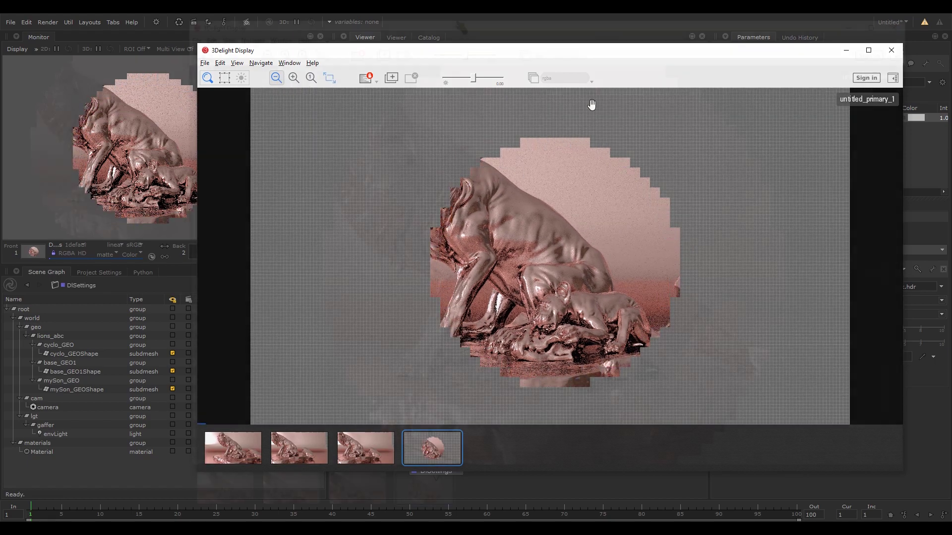